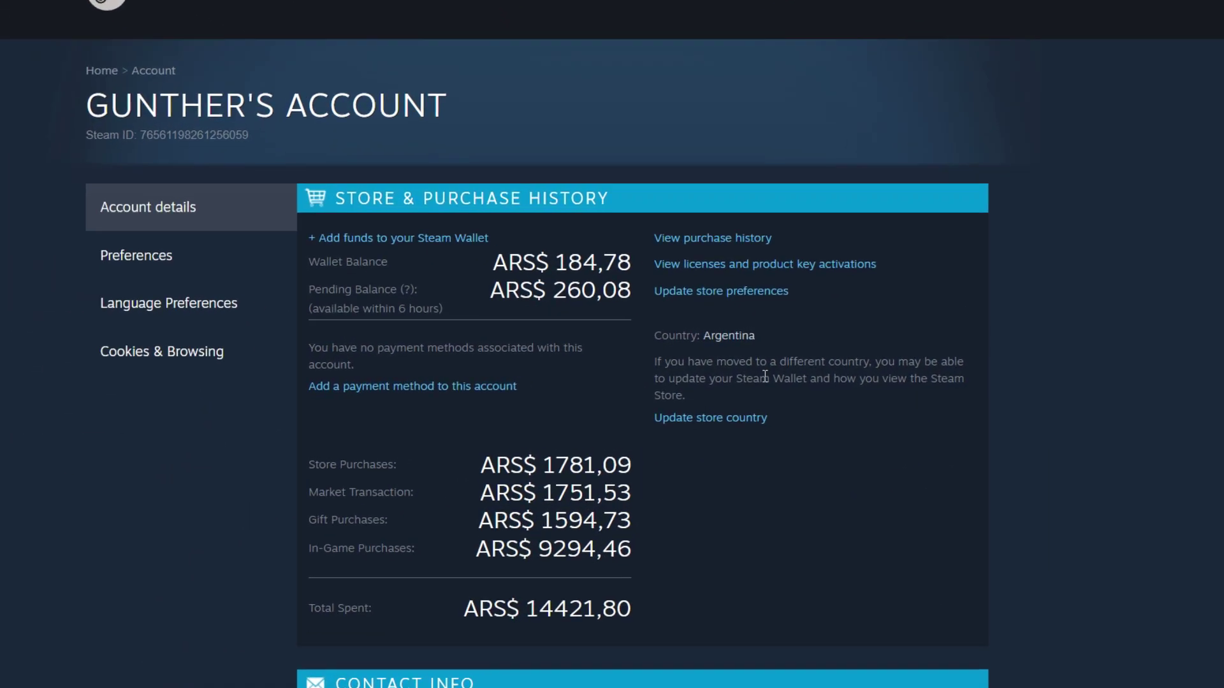
{"action": "left_click_drag", "start_coordinate": [755, 337], "coordinate": [697, 341]}
{"action": "left_click", "coordinate": [1089, 437]}
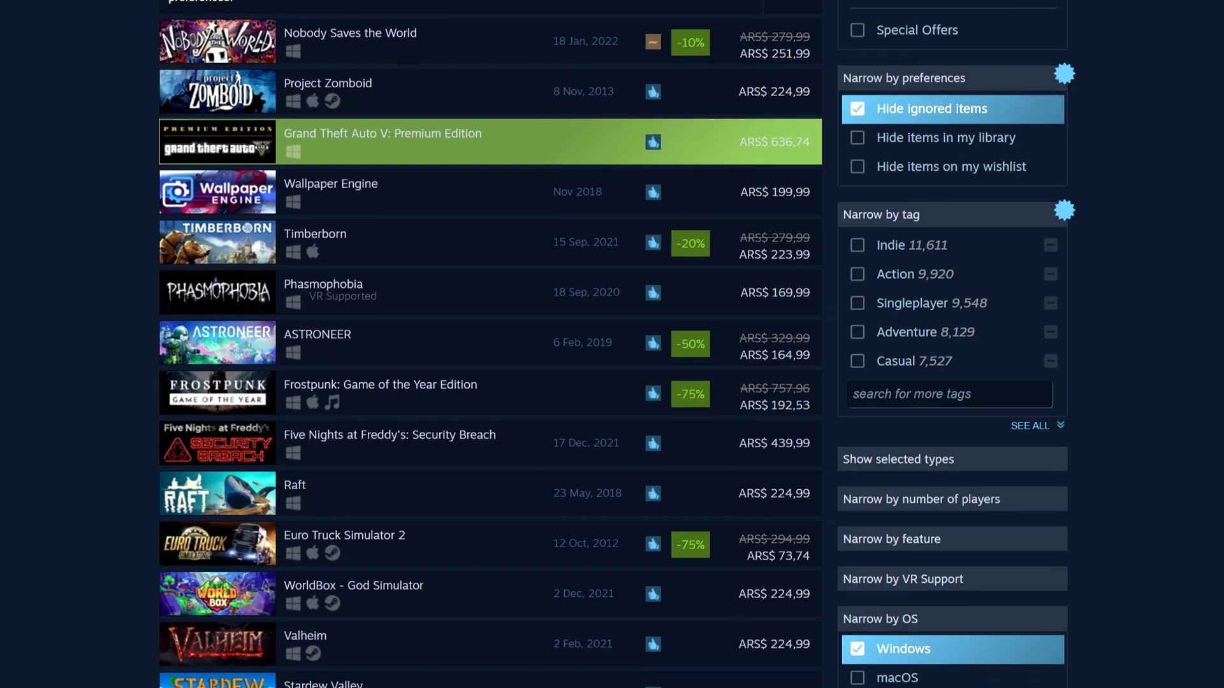
- Look through the Windows game listings in the store and compare their prices in Argentine pesos
{"action": "scroll", "coordinate": [612, 344], "scroll_direction": "down", "scroll_amount": 7}
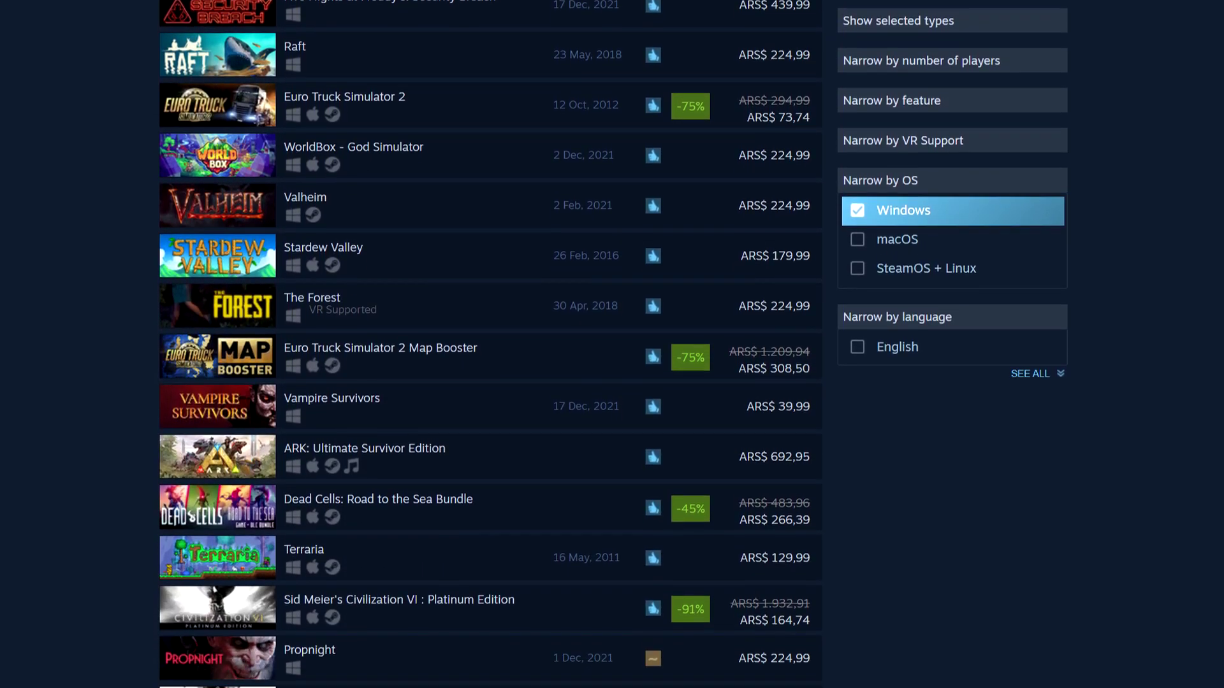
{"action": "scroll", "coordinate": [491, 344], "scroll_direction": "down", "scroll_amount": 7}
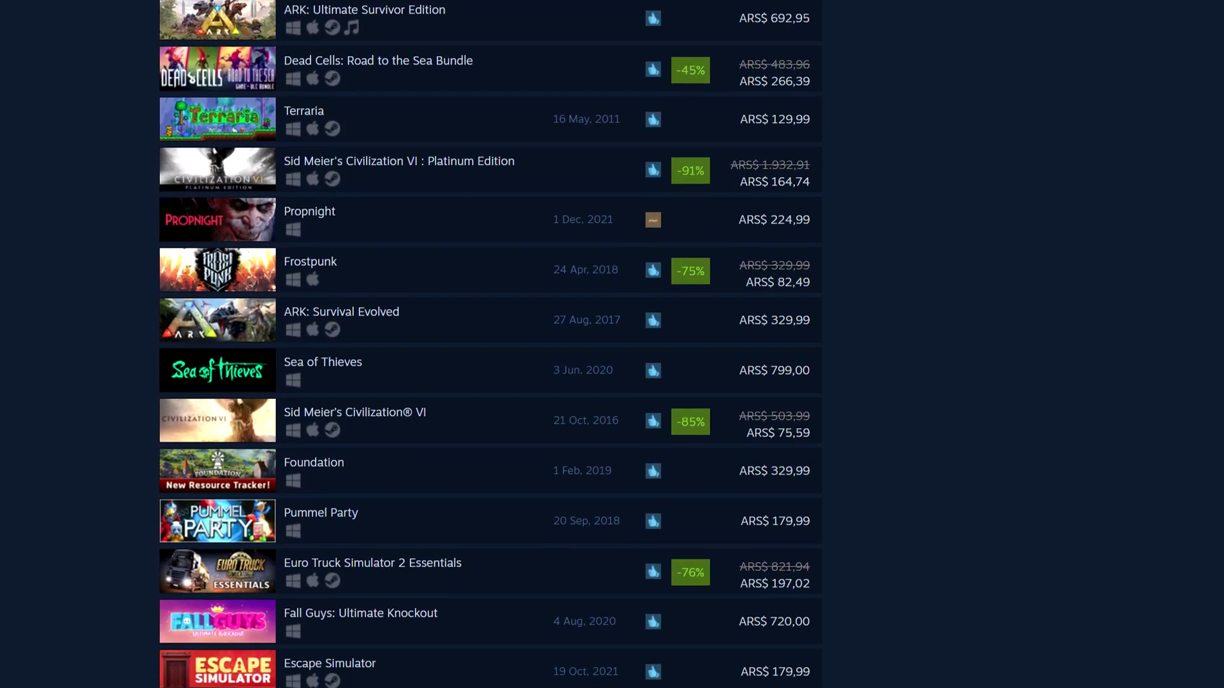
{"action": "scroll", "coordinate": [490, 344], "scroll_direction": "down", "scroll_amount": 6}
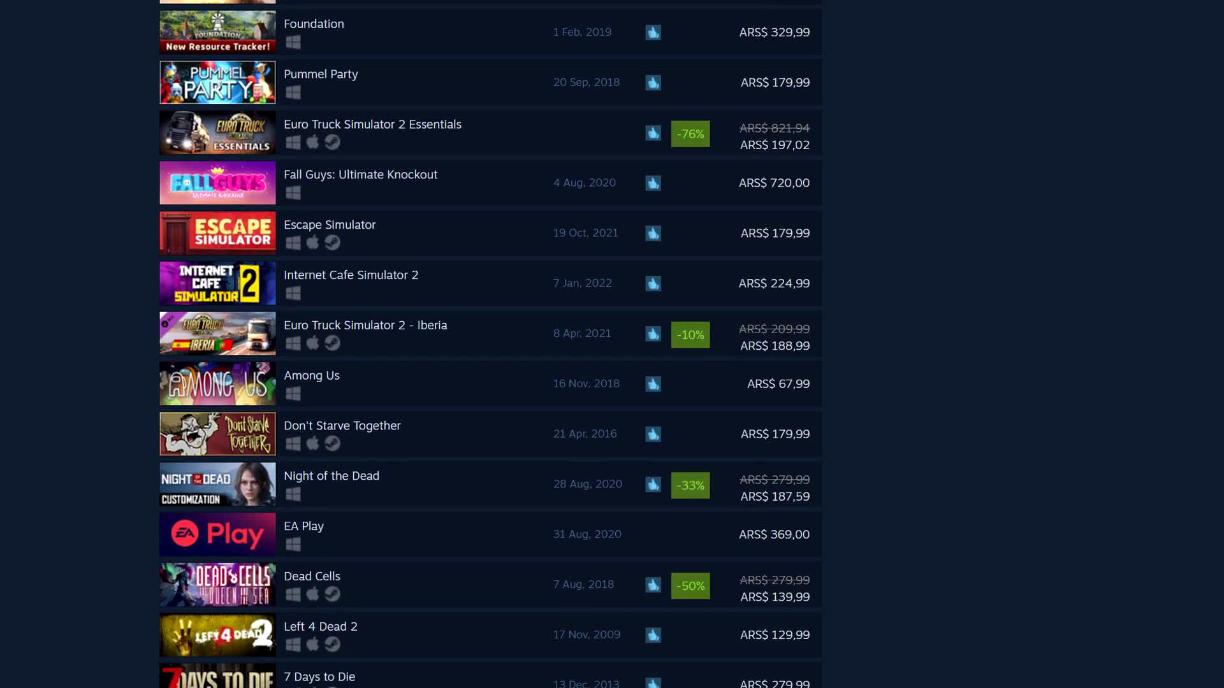
{"action": "scroll", "coordinate": [491, 344], "scroll_direction": "down", "scroll_amount": 6}
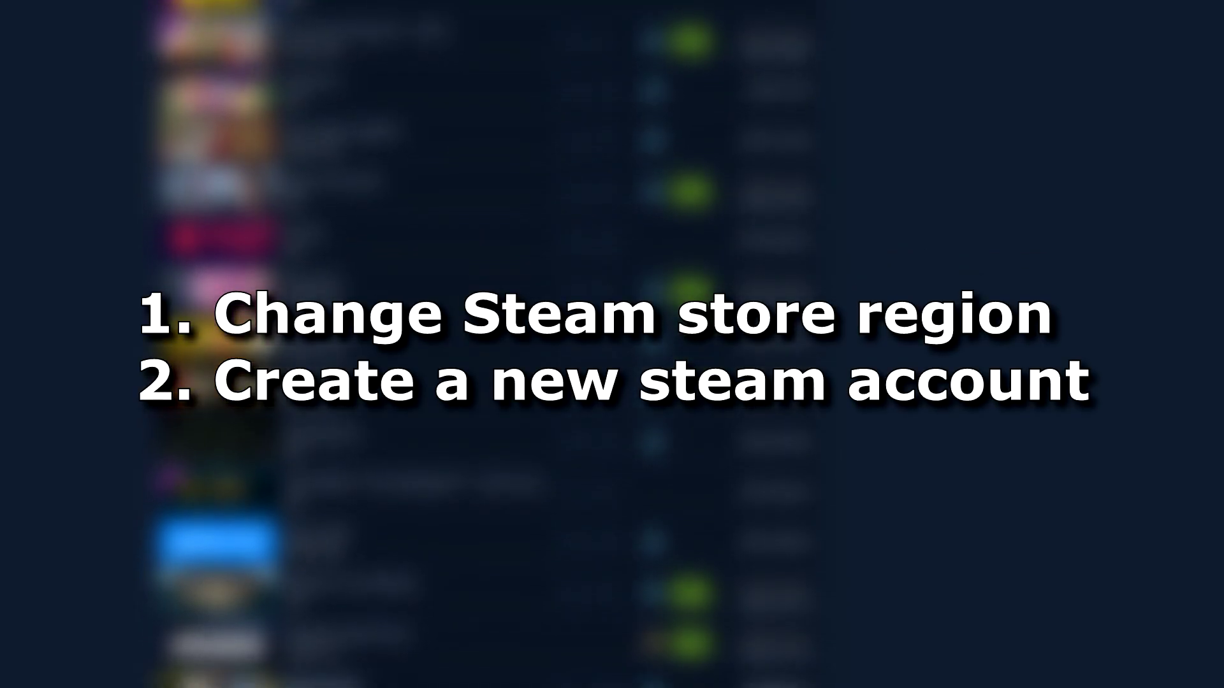
{"action": "scroll", "coordinate": [491, 344], "scroll_direction": "down", "scroll_amount": 4}
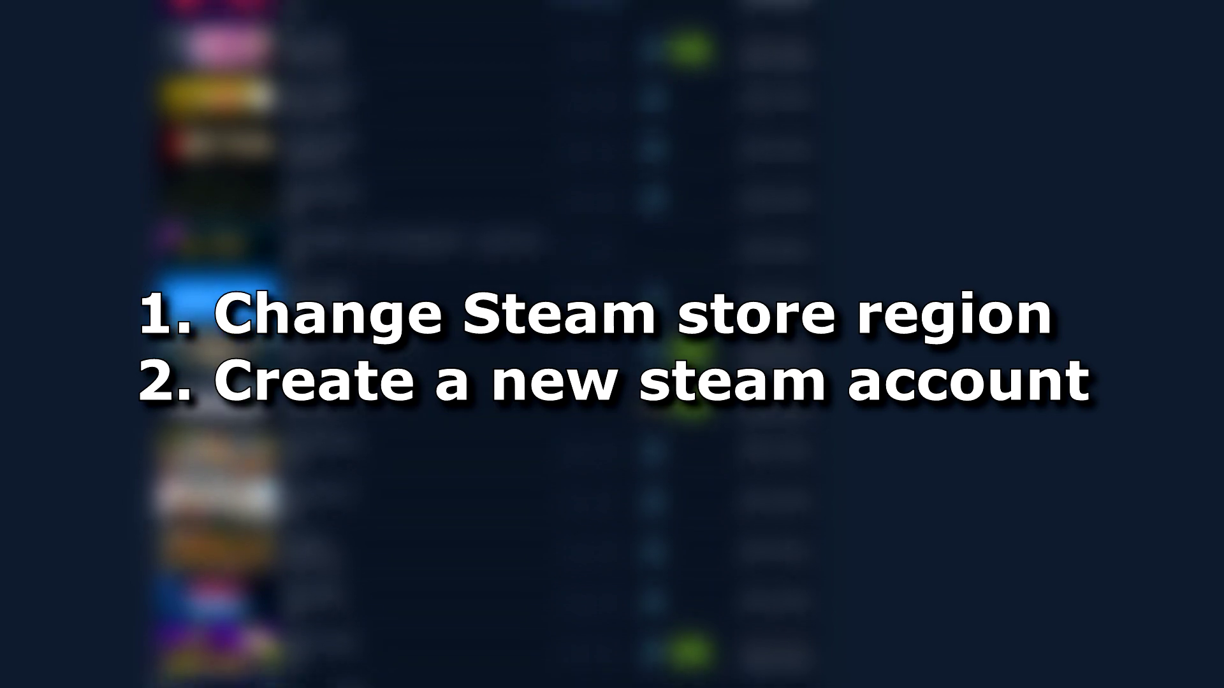
{"action": "scroll", "coordinate": [490, 344], "scroll_direction": "down", "scroll_amount": 3}
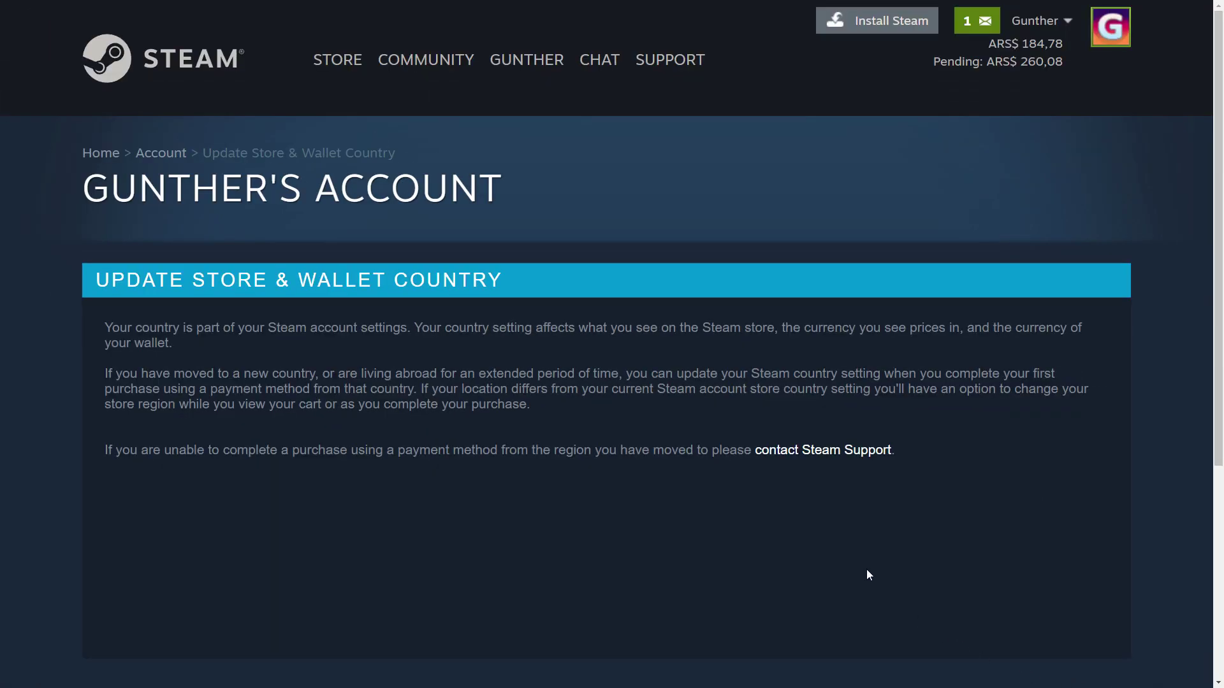
- Review the rules for updating the store country and the Argentina region switch and new account prices in the region-switch-info channel
{"action": "left_click_drag", "start_coordinate": [626, 374], "coordinate": [422, 396]}
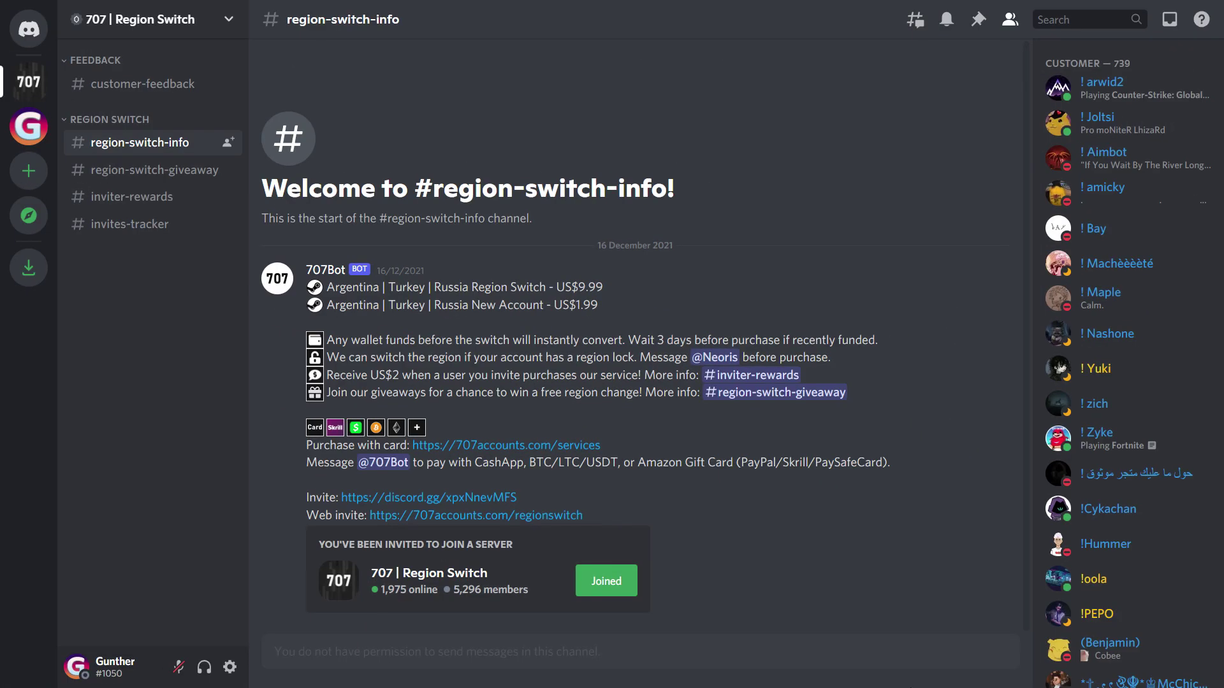
{"action": "left_click_drag", "start_coordinate": [390, 294], "coordinate": [636, 297]}
{"action": "left_click", "coordinate": [655, 292]}
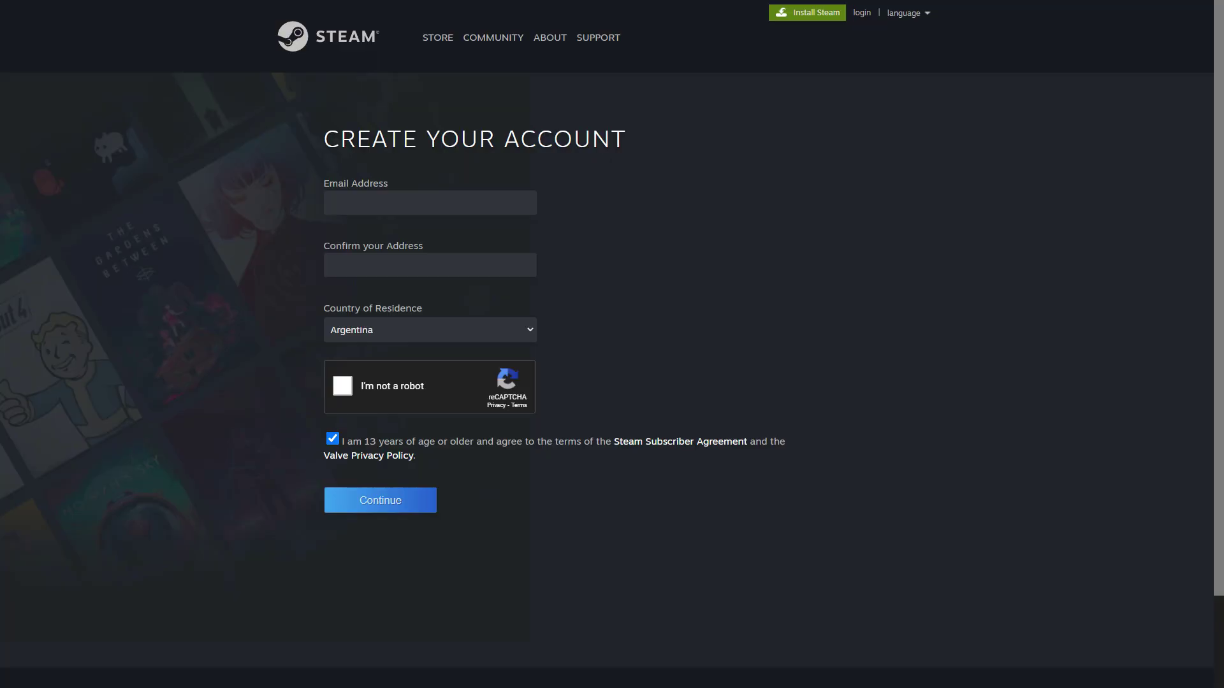
- Enter the e-mail address and its confirmation in the account creation form
{"action": "left_click", "coordinate": [445, 205]}
{"action": "left_click", "coordinate": [427, 232]}
{"action": "left_click", "coordinate": [430, 265]}
{"action": "left_click", "coordinate": [424, 295]}
{"action": "left_click", "coordinate": [710, 279]}
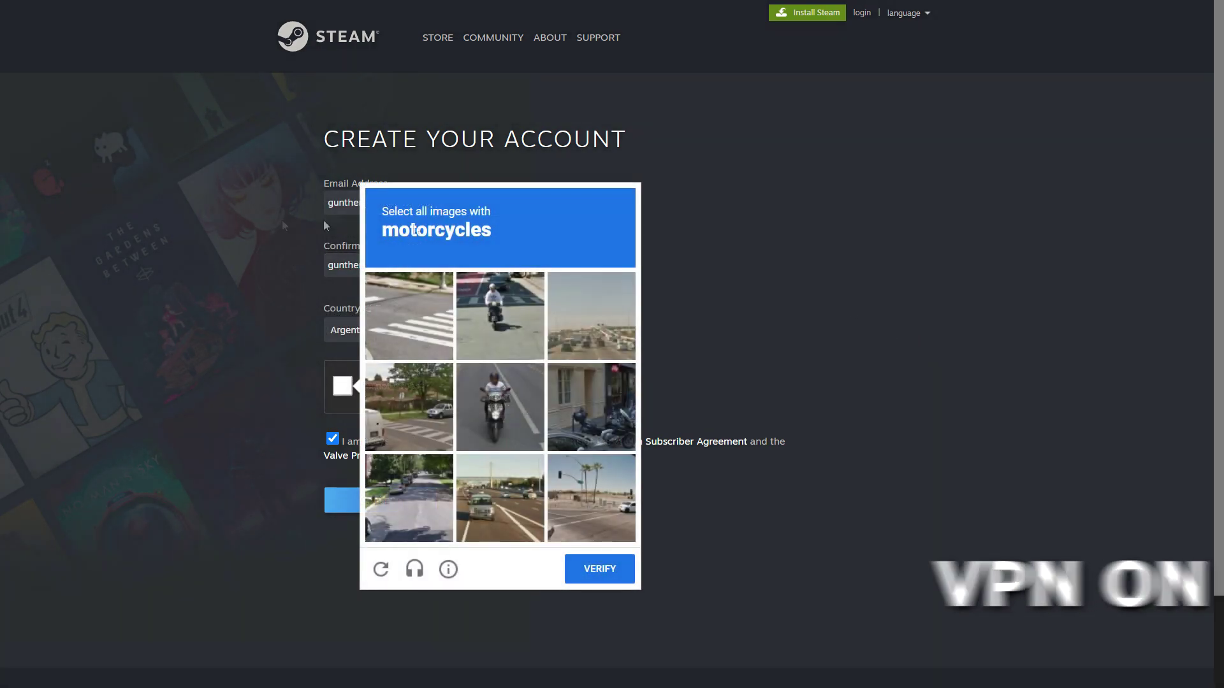
- Try to submit the account creation form with Argentina as country of residence, solving the motorcycles CAPTCHA with the VPN on
{"action": "left_click", "coordinate": [512, 327]}
{"action": "left_click", "coordinate": [503, 408]}
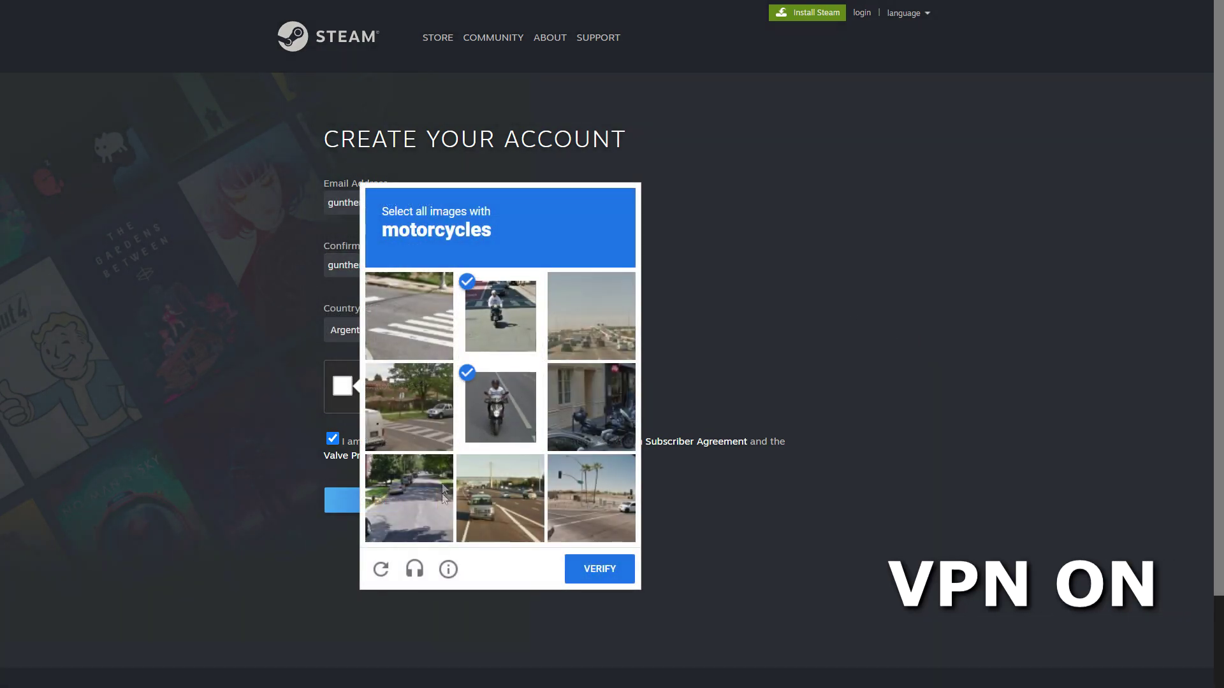
{"action": "left_click", "coordinate": [588, 408]}
{"action": "left_click", "coordinate": [604, 574]}
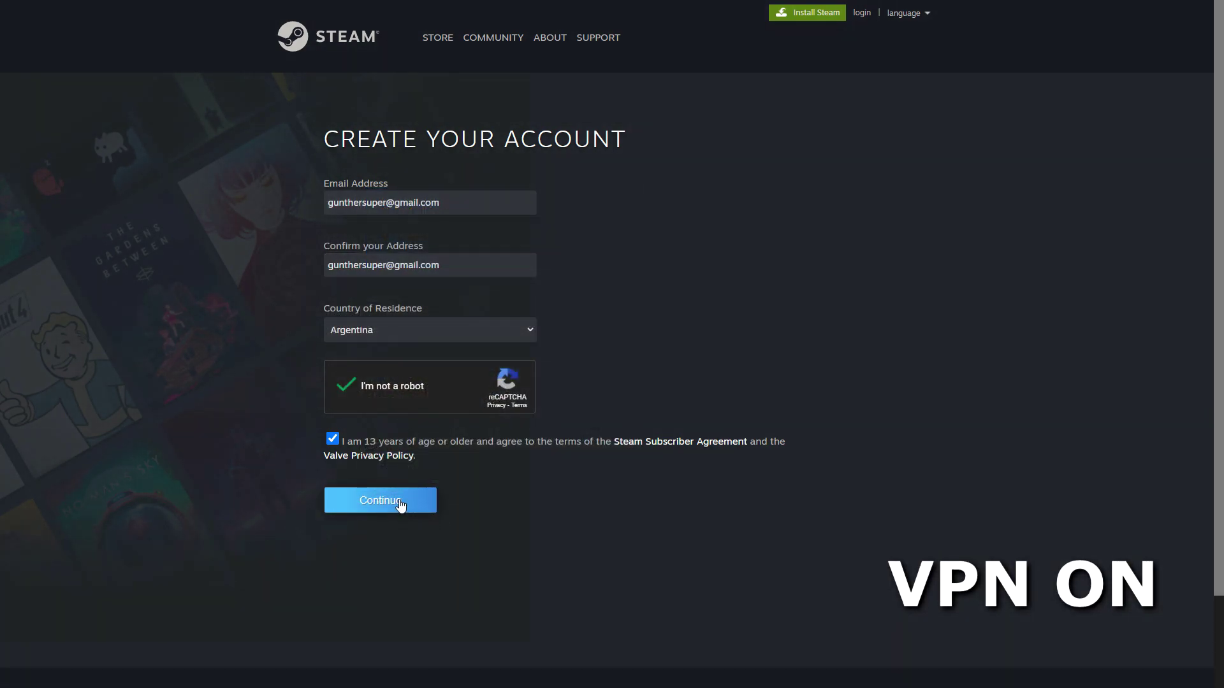
{"action": "left_click", "coordinate": [400, 504]}
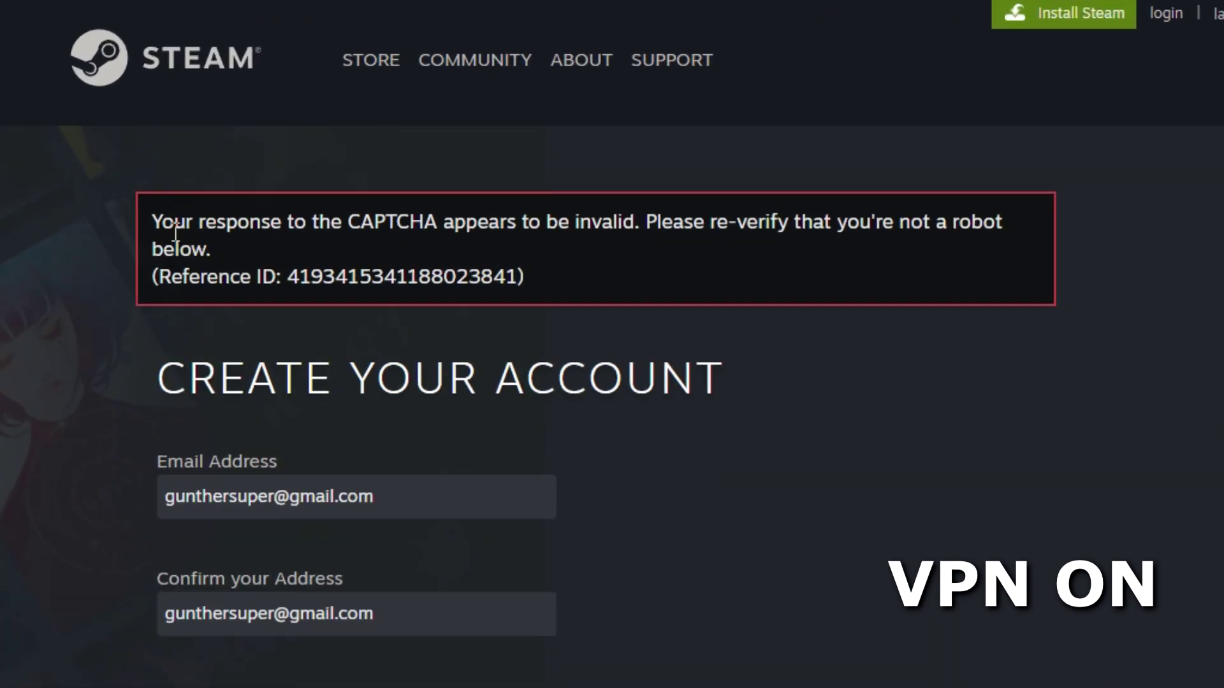
{"action": "left_click_drag", "start_coordinate": [163, 224], "coordinate": [655, 307]}
{"action": "left_click", "coordinate": [657, 313]}
- Turn off the VPN and submit the account creation form again with the CAPTCHA completed and the Subscriber Agreement accepted
{"action": "left_click", "coordinate": [1147, 38]}
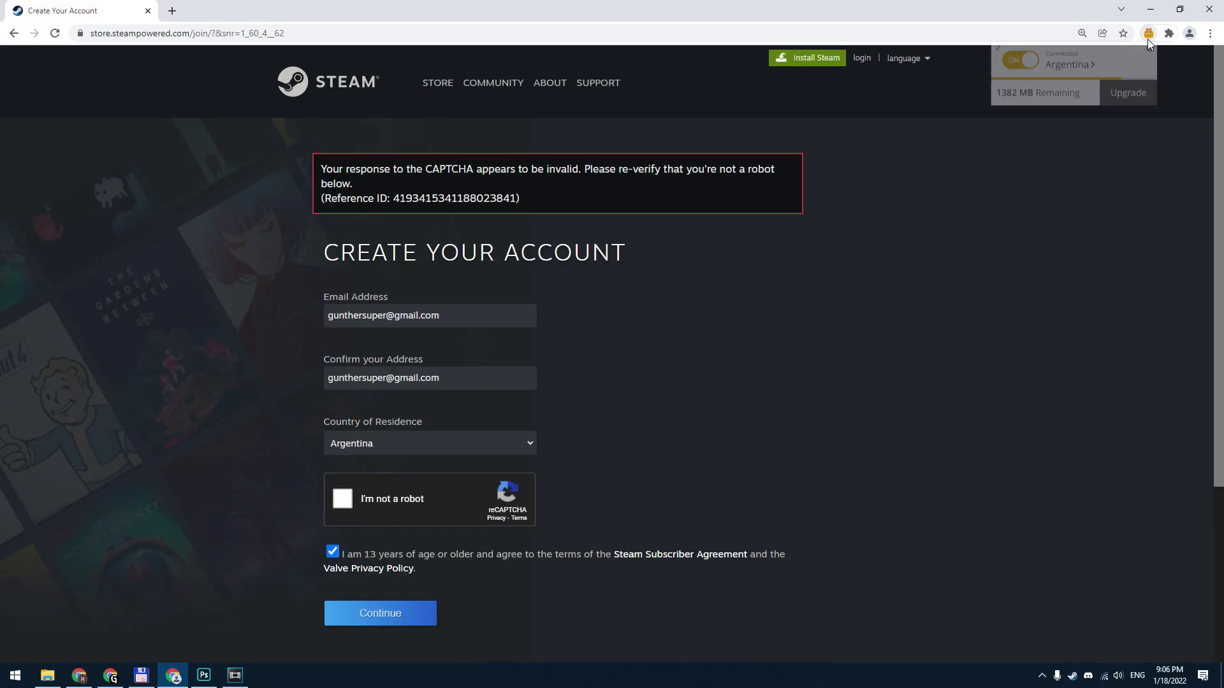
{"action": "left_click", "coordinate": [1020, 60]}
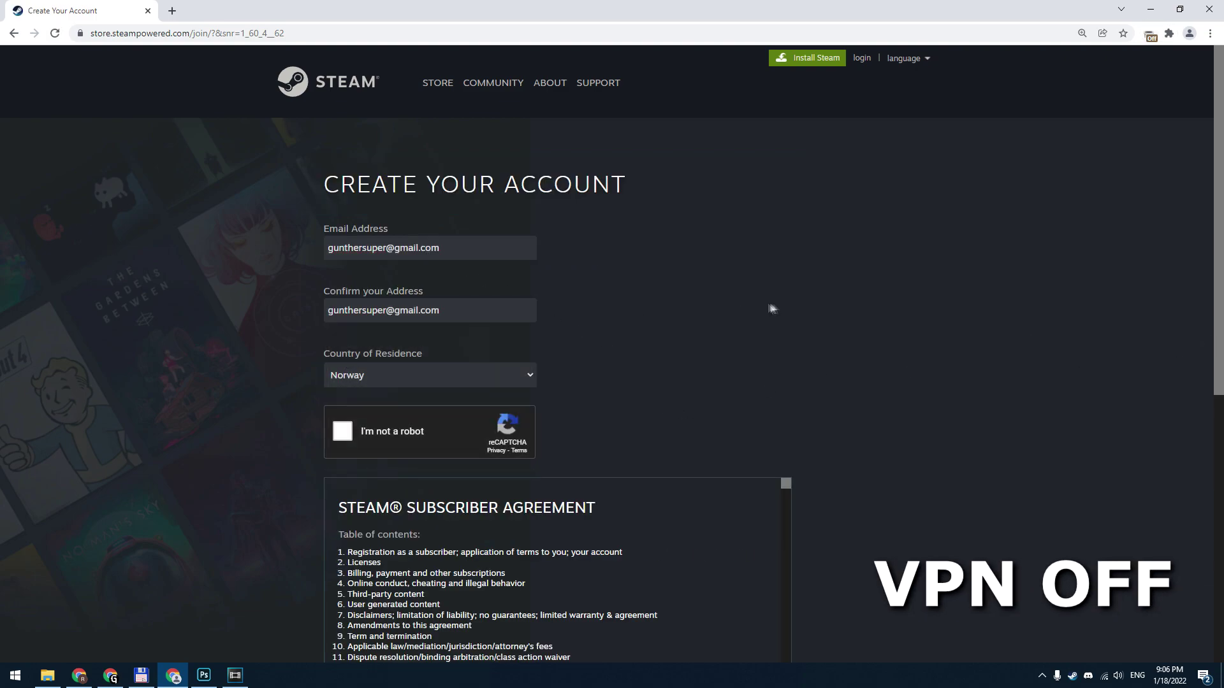
{"action": "left_click", "coordinate": [381, 437]}
{"action": "scroll", "coordinate": [388, 532], "scroll_direction": "down", "scroll_amount": 4}
{"action": "left_click", "coordinate": [387, 535]}
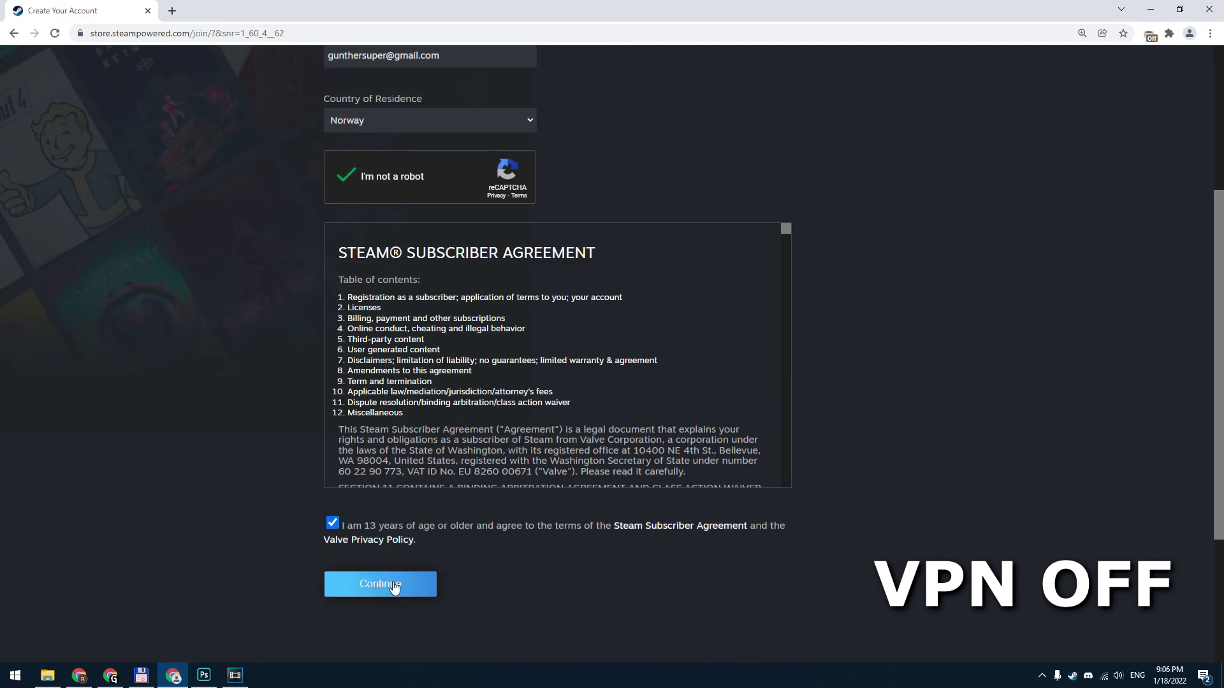
{"action": "left_click", "coordinate": [393, 587]}
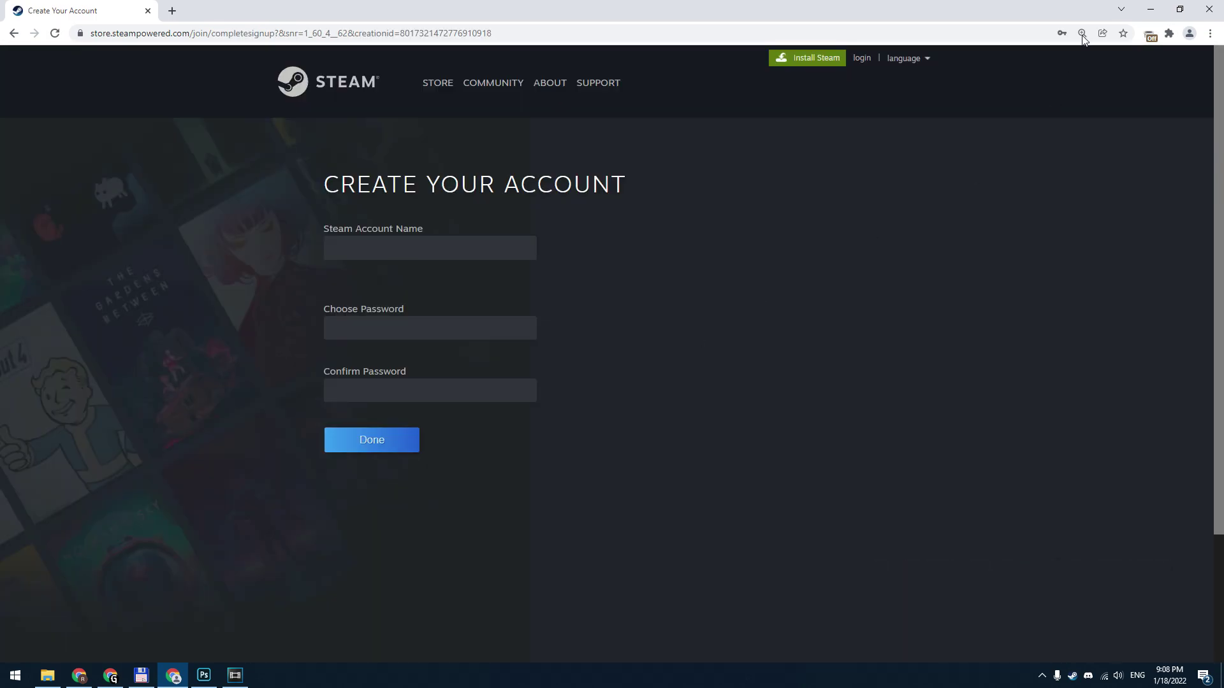
- Reconnect the VPN to Argentina and finish creating the account with the Steam account name, password and confirmed password
{"action": "left_click", "coordinate": [1148, 33]}
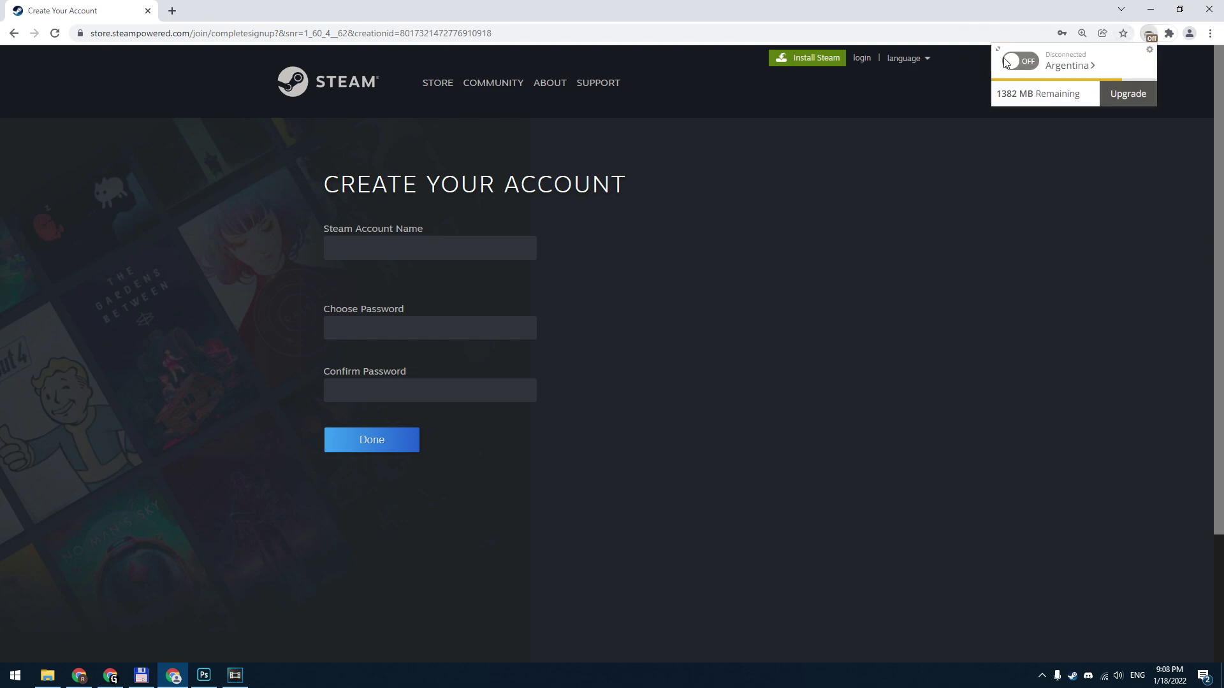
{"action": "left_click", "coordinate": [1025, 62]}
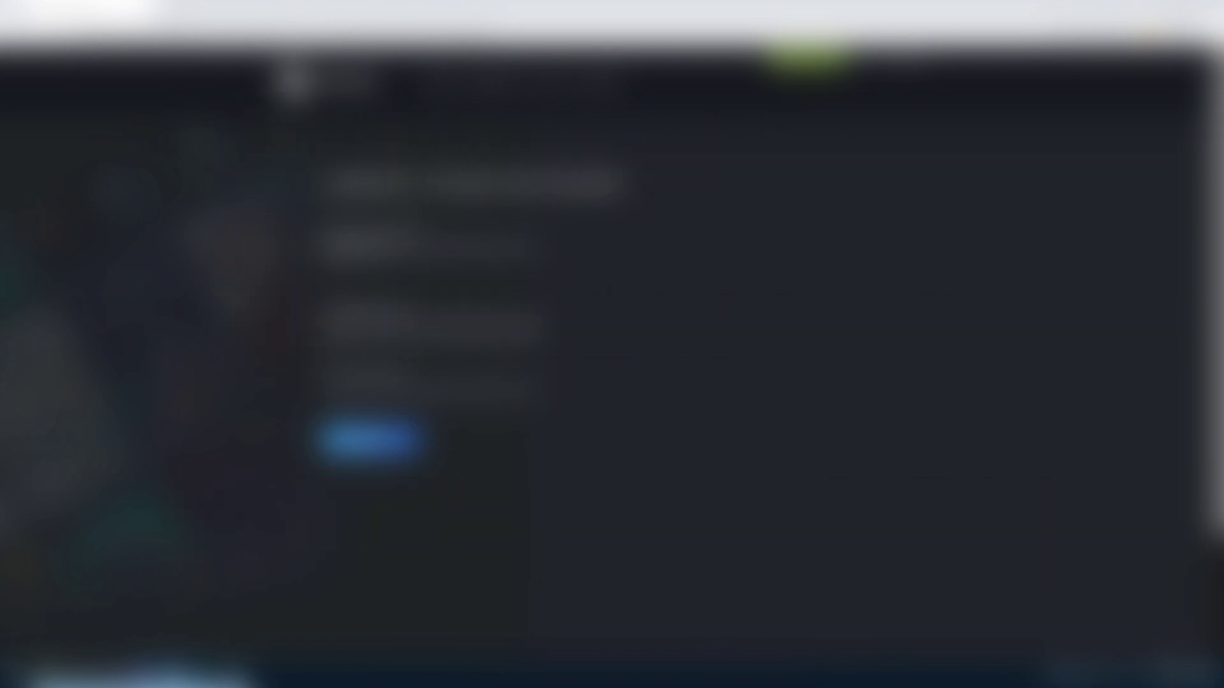
{"action": "key", "text": "Tab"}
{"action": "type", "text": "**********"}
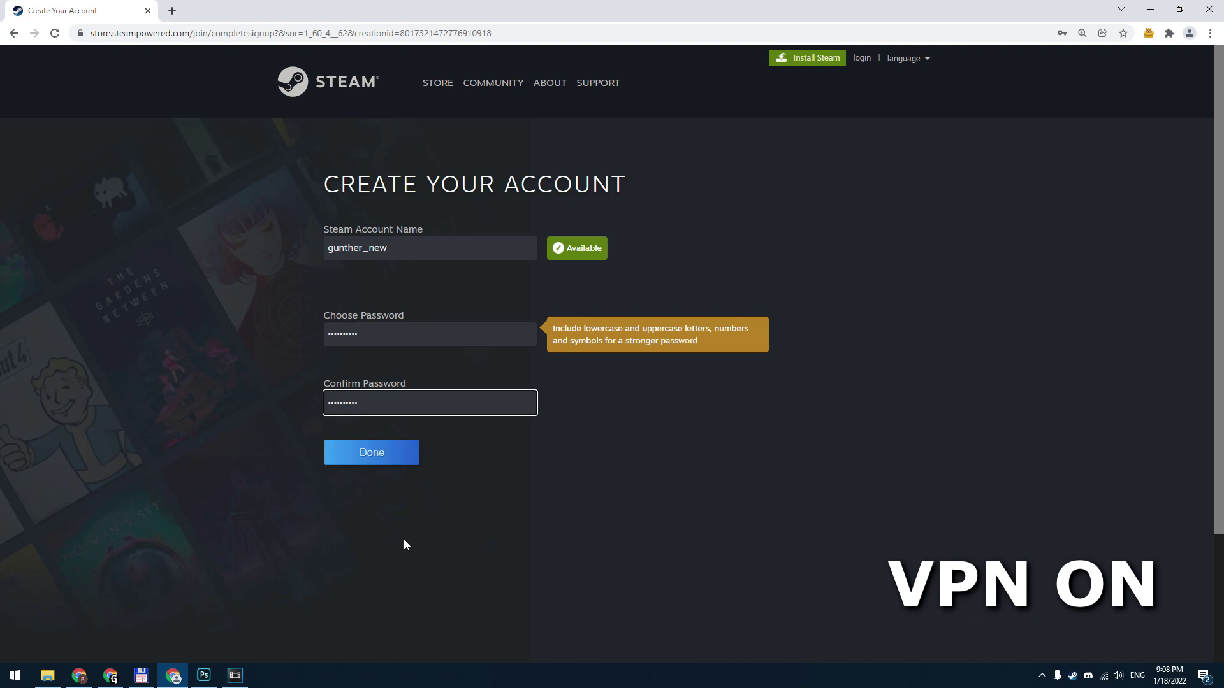
{"action": "left_click", "coordinate": [394, 463]}
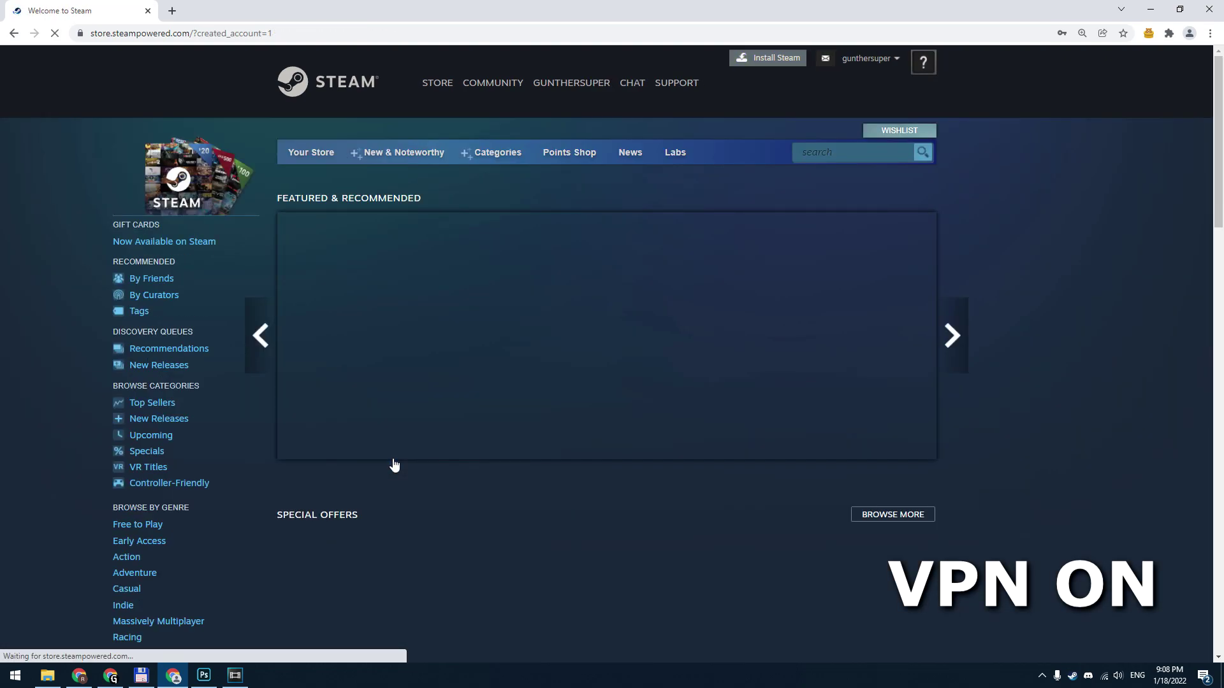
- Look over the store's prices in pesos and check the country setting in the new account's details
{"action": "scroll", "coordinate": [1077, 415], "scroll_direction": "down", "scroll_amount": 3}
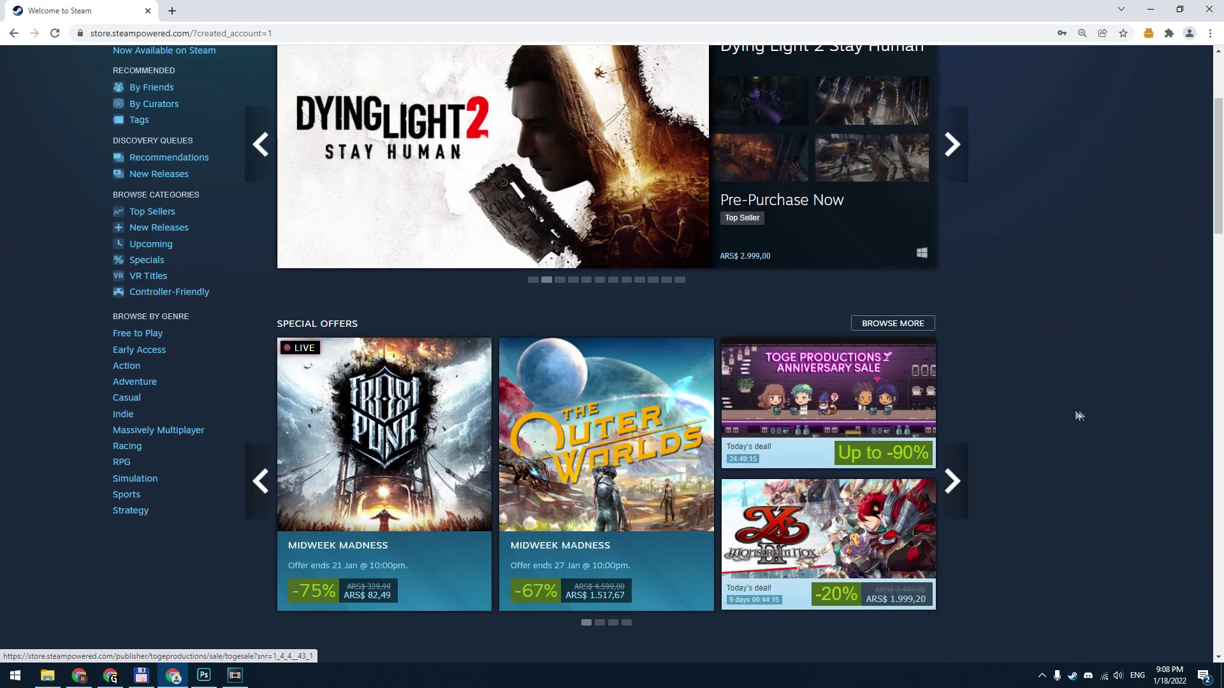
{"action": "scroll", "coordinate": [1081, 416], "scroll_direction": "down", "scroll_amount": 8}
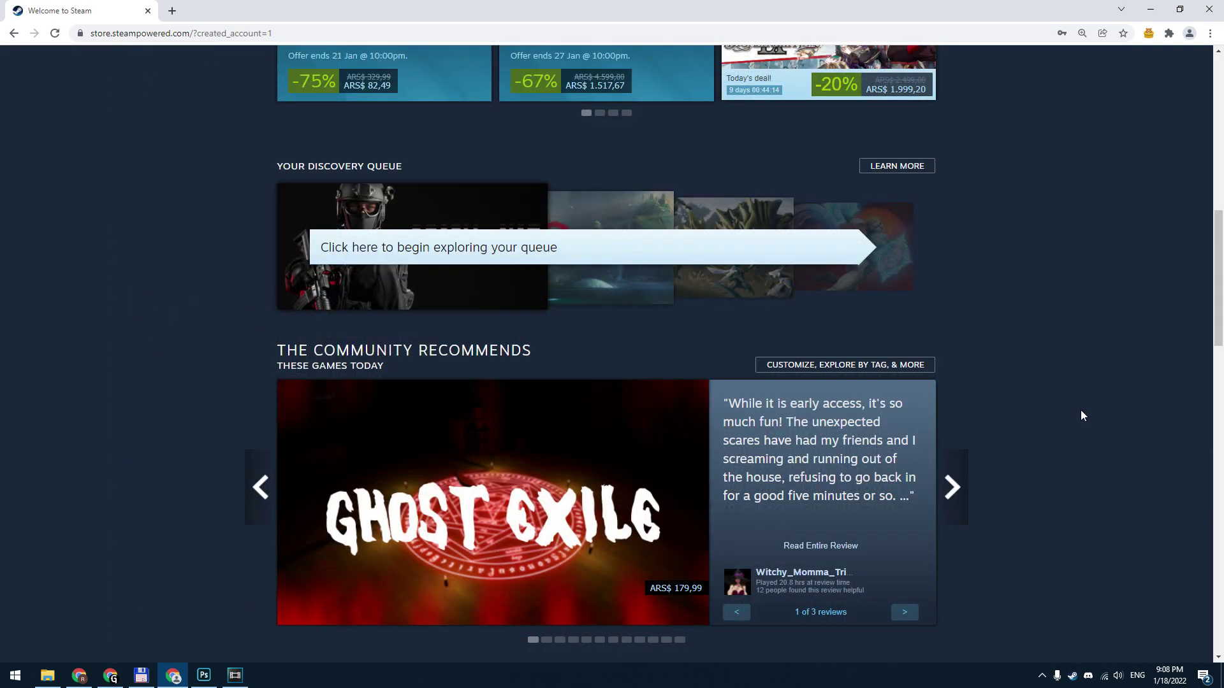
{"action": "scroll", "coordinate": [1080, 415], "scroll_direction": "up", "scroll_amount": 4}
{"action": "scroll", "coordinate": [986, 322], "scroll_direction": "up", "scroll_amount": 7}
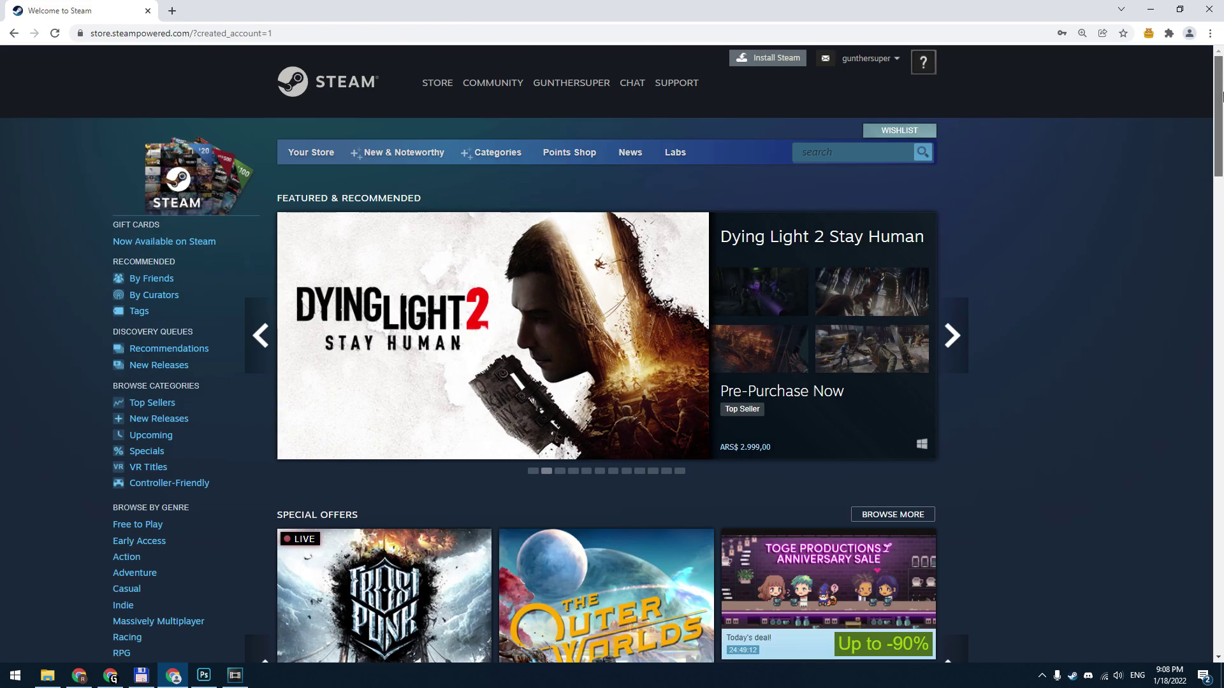
{"action": "left_click", "coordinate": [896, 61]}
{"action": "left_click", "coordinate": [836, 101]}
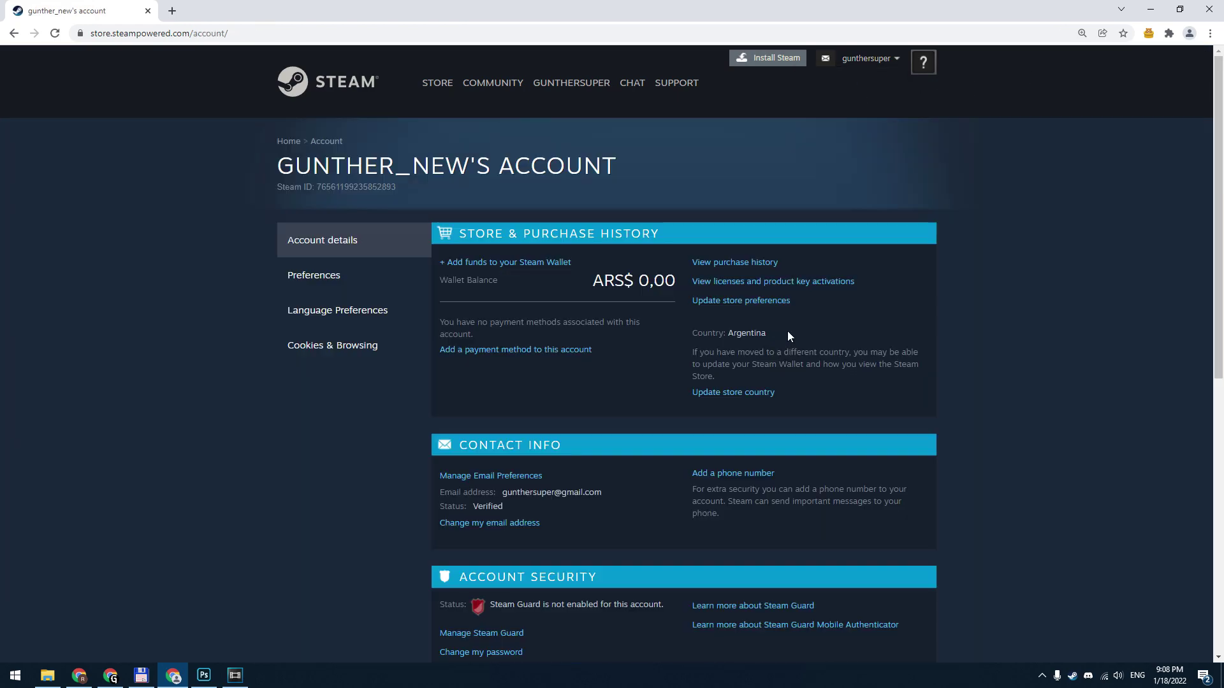
{"action": "left_click_drag", "start_coordinate": [756, 338], "coordinate": [728, 336]}
{"action": "left_click", "coordinate": [904, 328]}
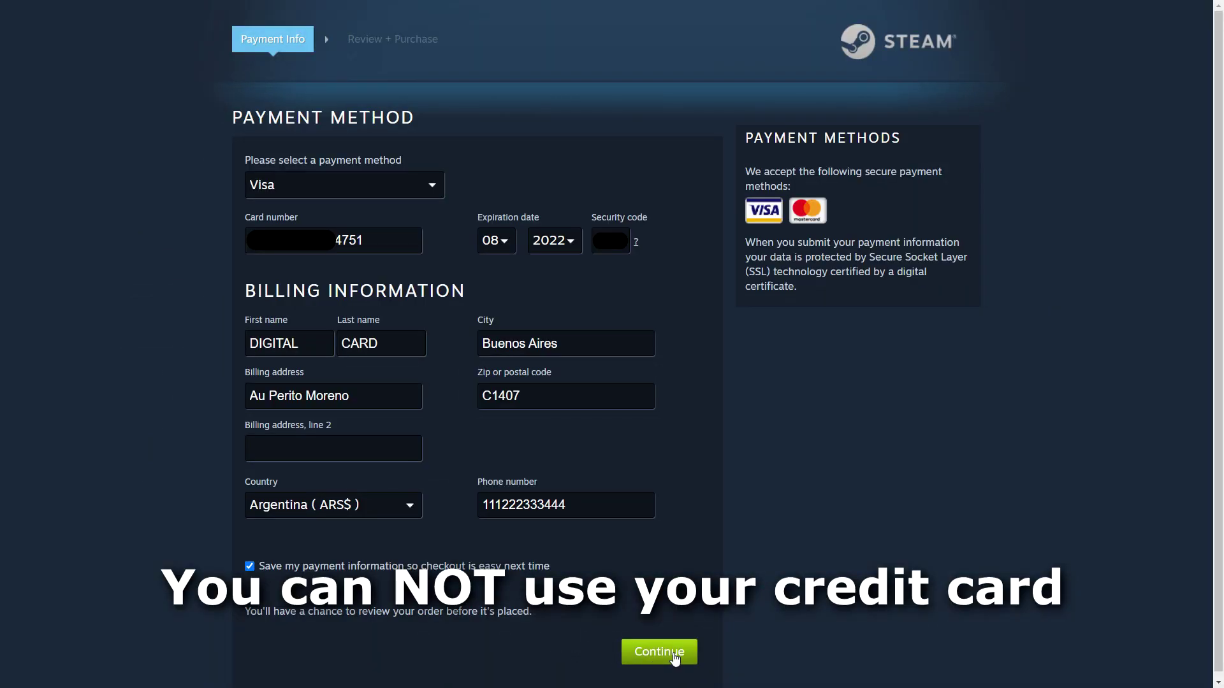
- Submit the Visa card and Argentine billing details, accept the Subscriber Agreement and try to purchase ARS$ 100,00 of wallet funds
{"action": "left_click", "coordinate": [670, 653]}
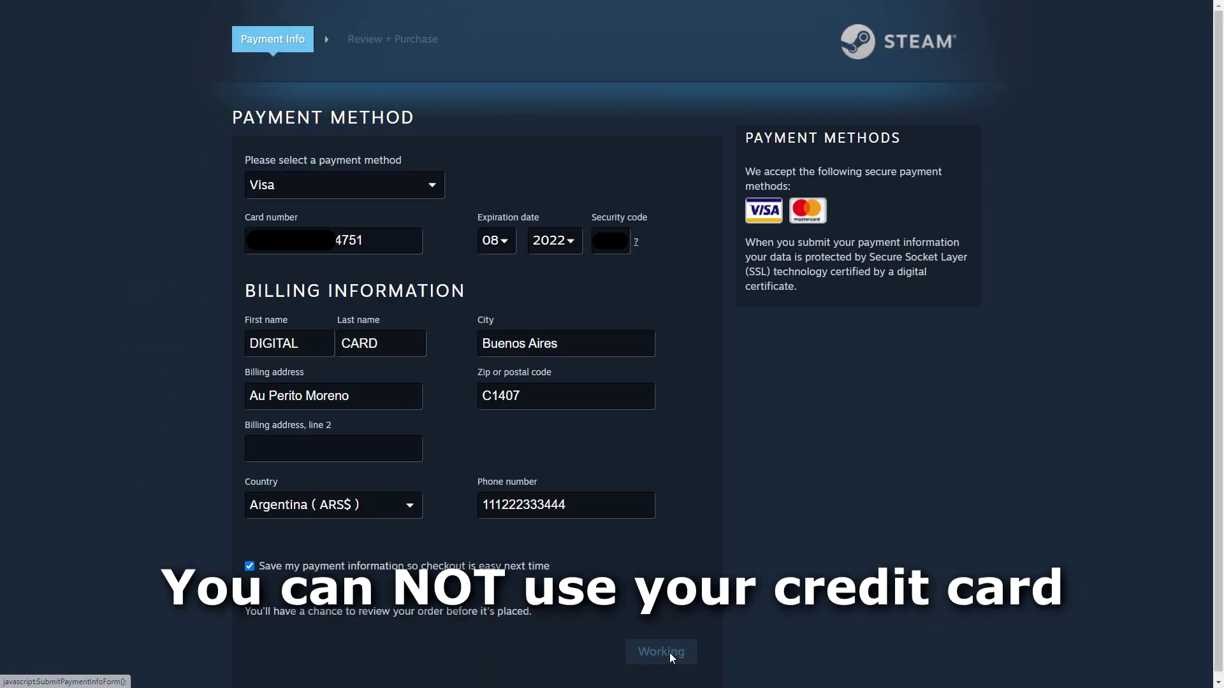
{"action": "left_click", "coordinate": [321, 432]}
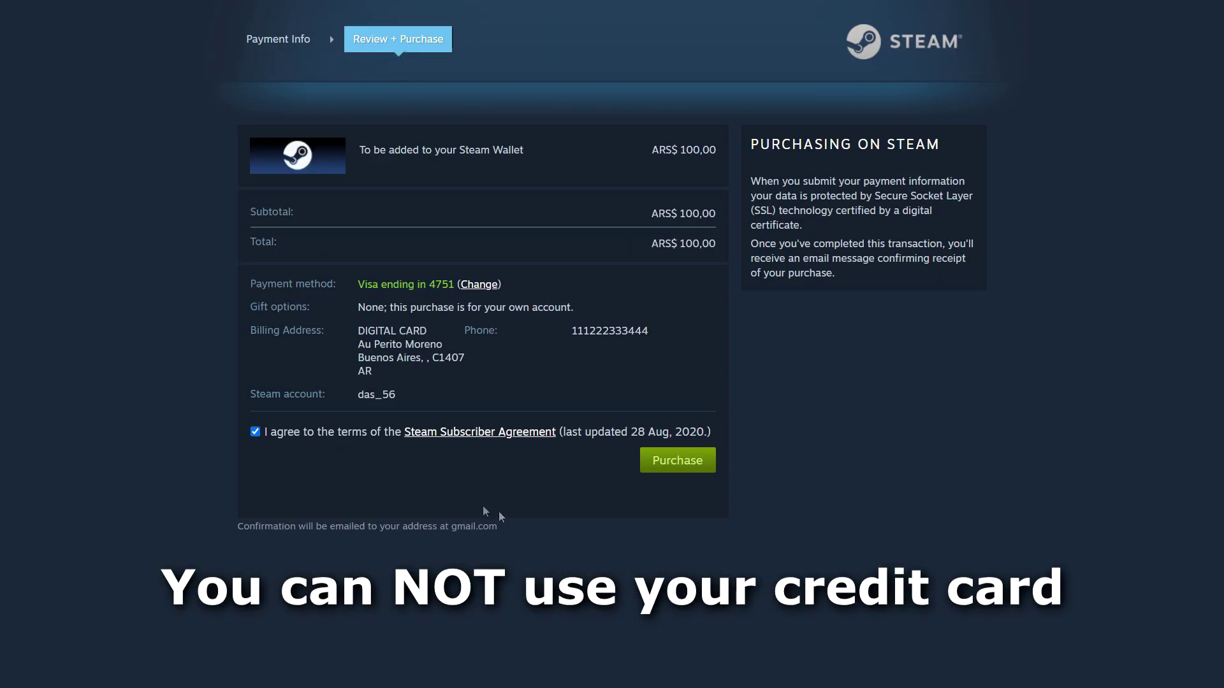
{"action": "left_click", "coordinate": [686, 464]}
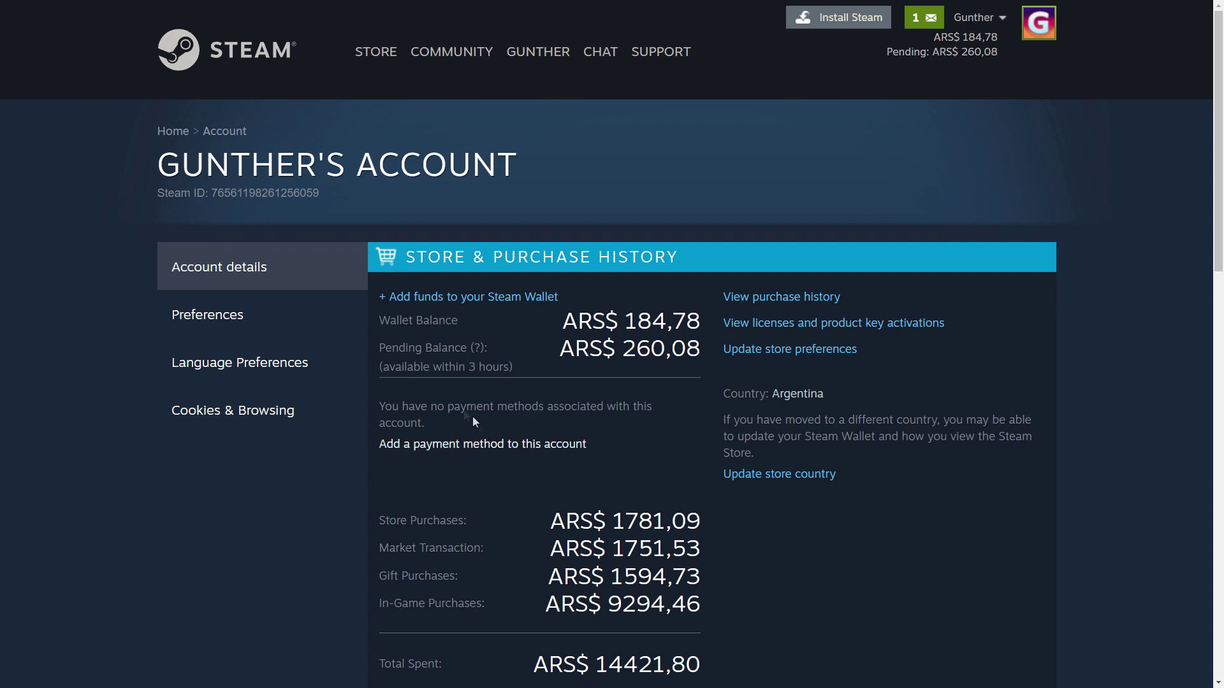
- Open the page for adding funds to the Steam Wallet and copy the 100 ARS wallet code from the SEAGM card list
{"action": "left_click", "coordinate": [519, 298]}
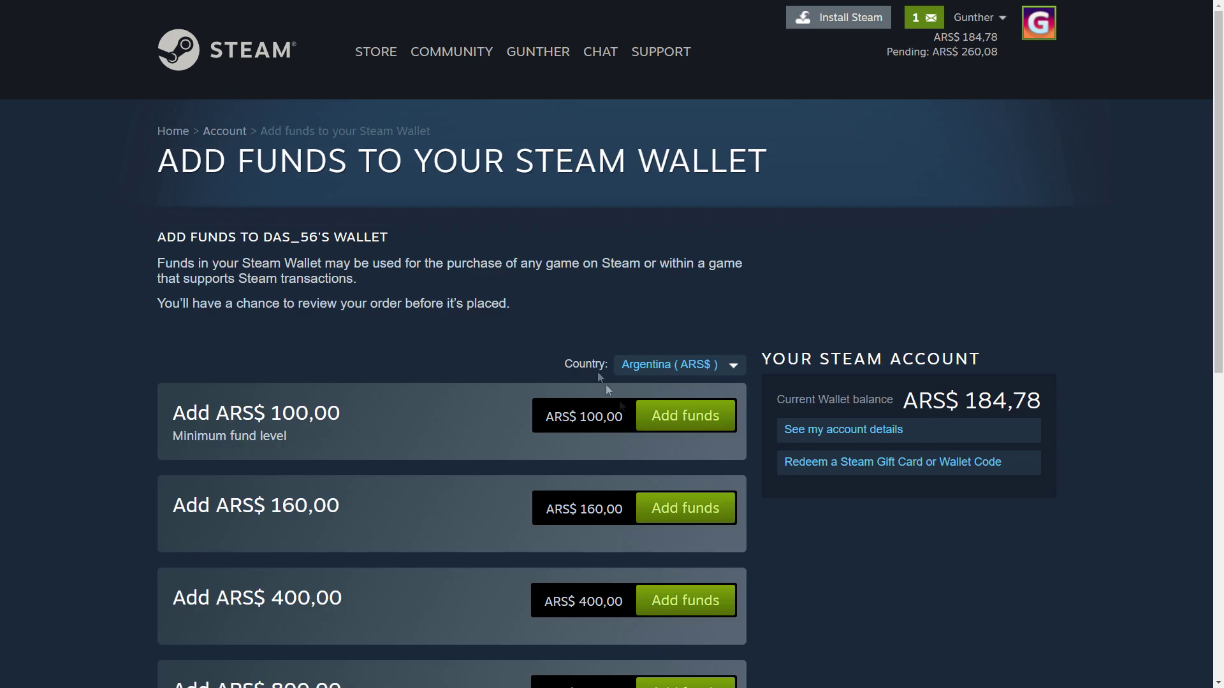
{"action": "key", "text": "alt+Tab"}
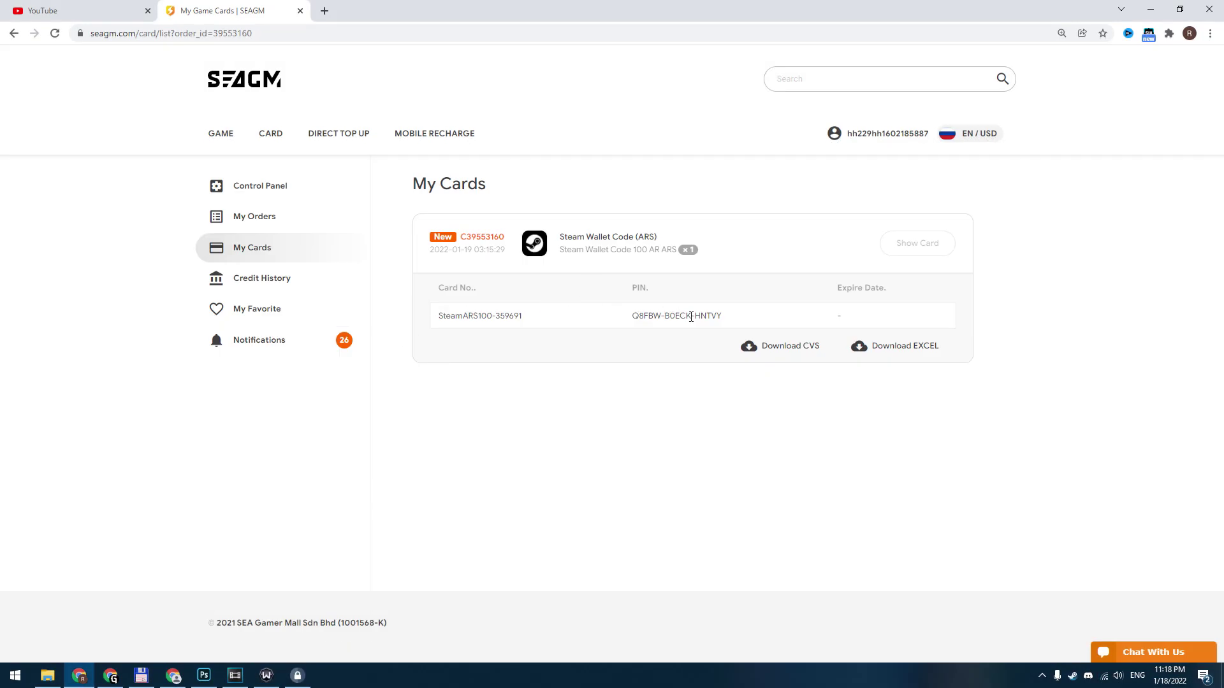
{"action": "triple_click", "coordinate": [692, 316]}
{"action": "key", "text": "ctrl+c"}
- Redeem the copied Steam Wallet code on the Steam redemption page, dismiss the confirmation and check the wallet balance
{"action": "key", "text": "alt+Tab"}
{"action": "left_click", "coordinate": [510, 383]}
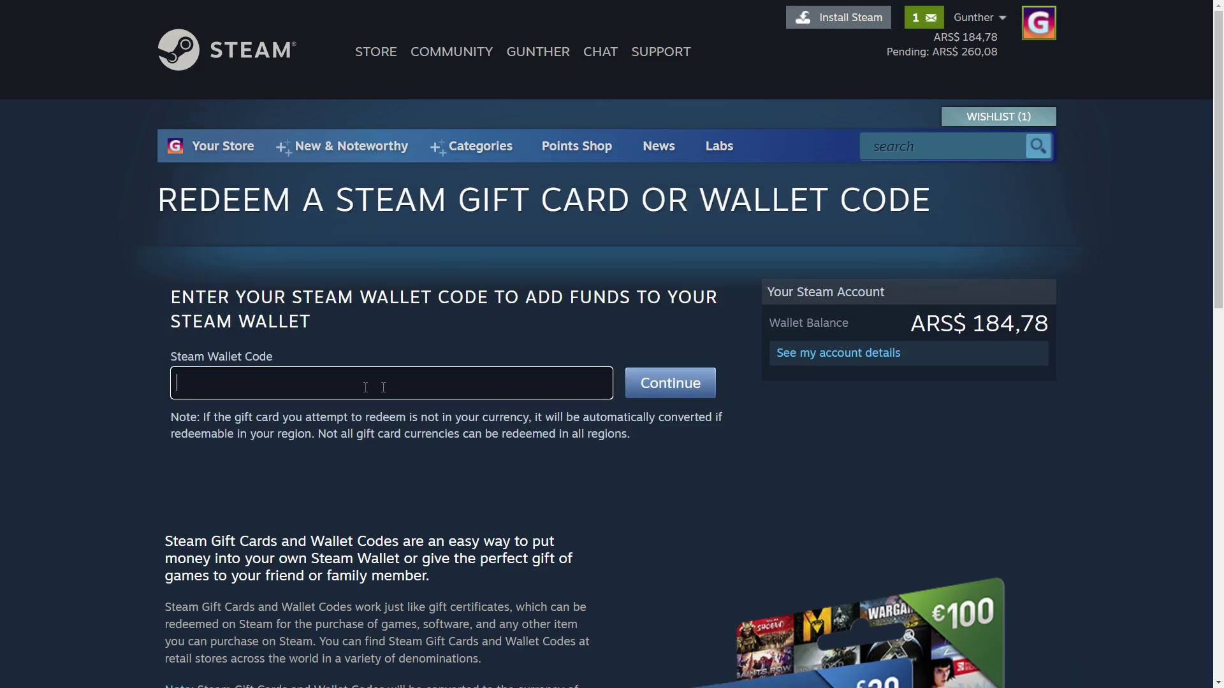
{"action": "key", "text": "ctrl+v"}
{"action": "left_click", "coordinate": [702, 392]}
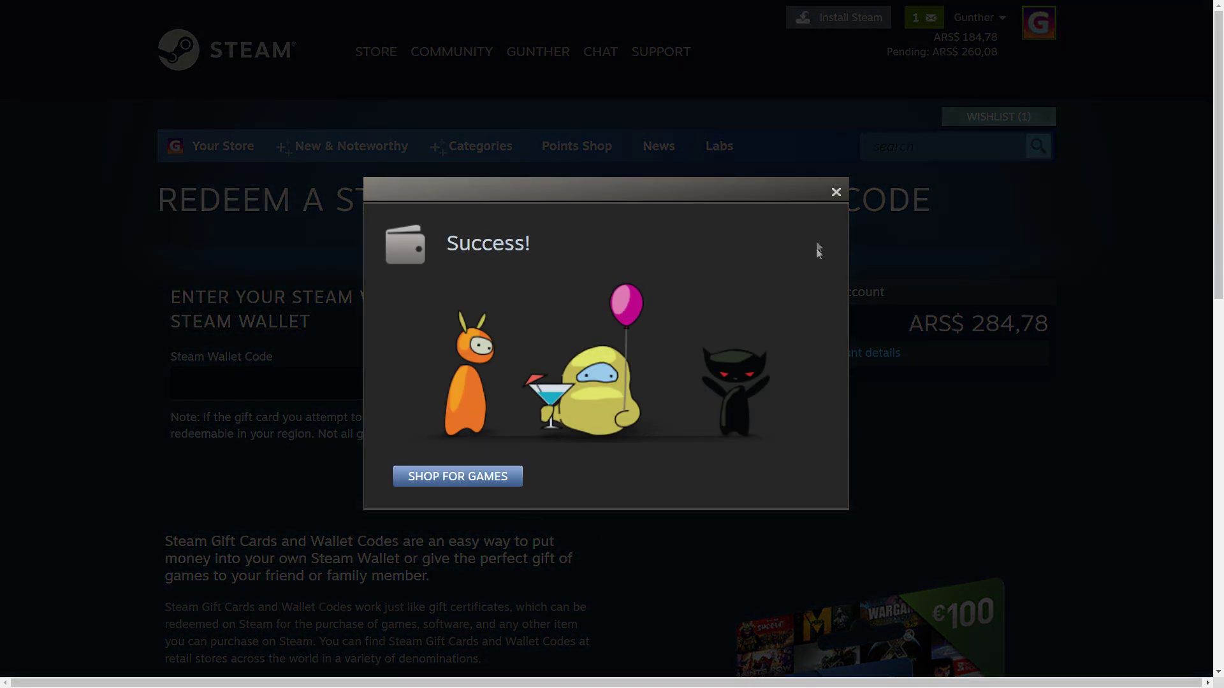
{"action": "left_click", "coordinate": [837, 194]}
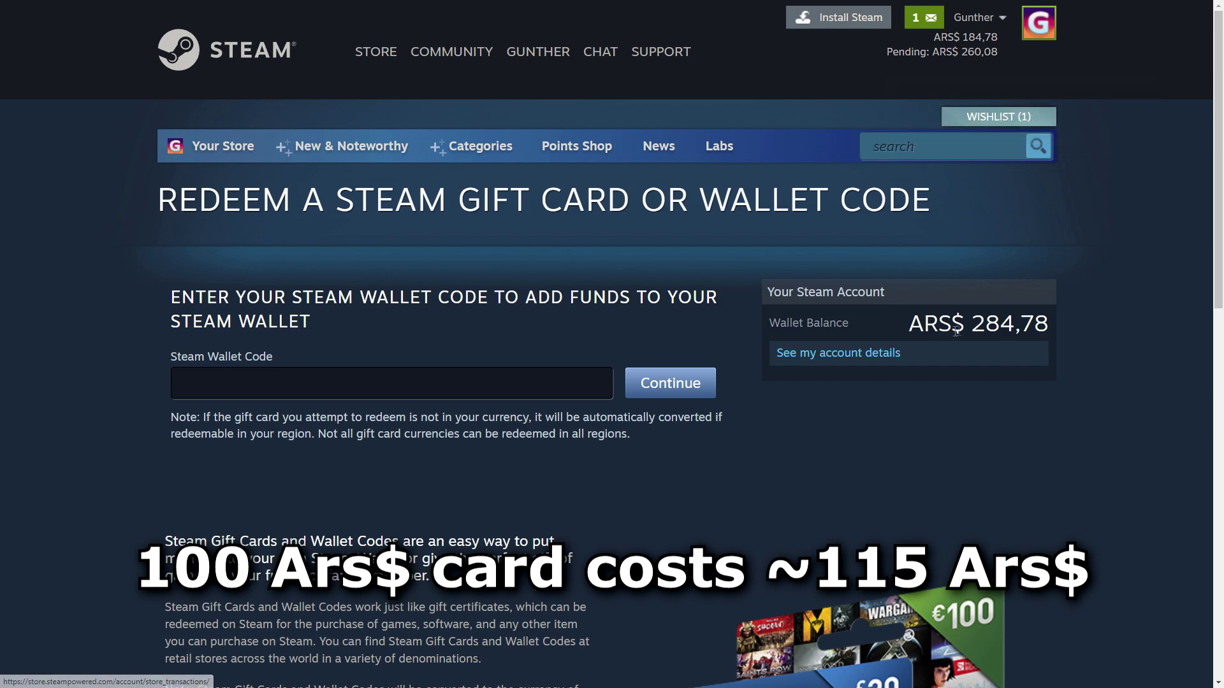
{"action": "left_click_drag", "start_coordinate": [970, 328], "coordinate": [1096, 316]}
{"action": "left_click", "coordinate": [1097, 316]}
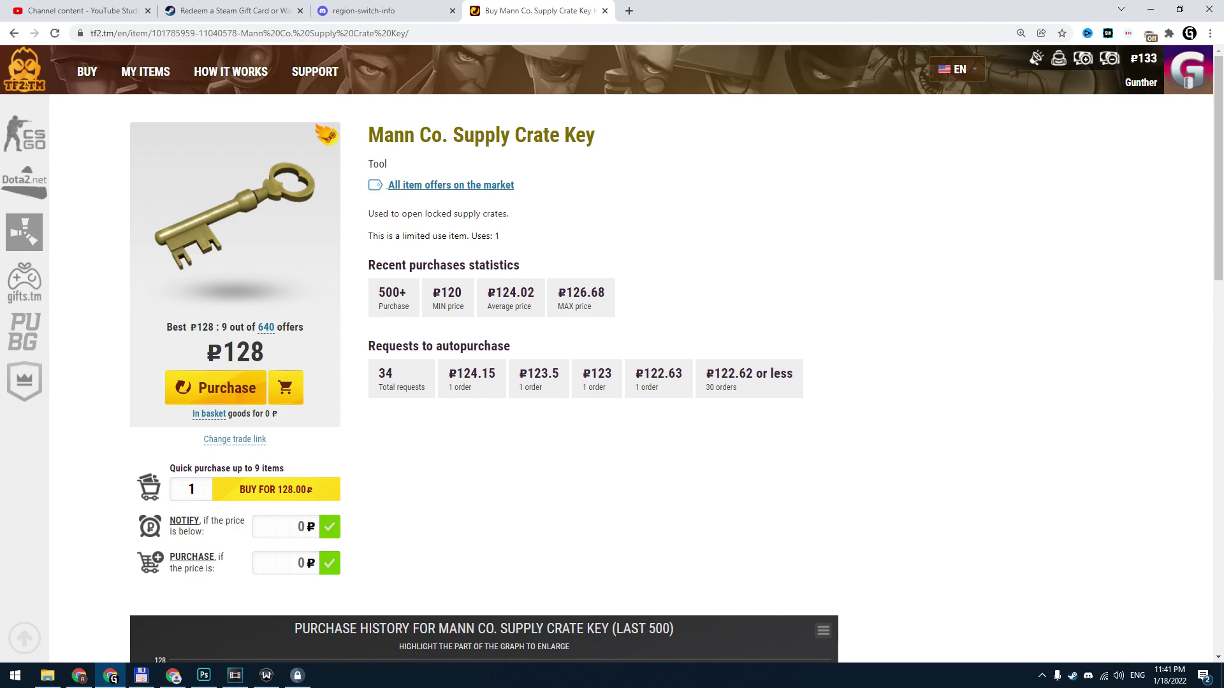
- Refresh the Mann Co. Supply Crate Key offer on TF2.TM, then purchase one key for 124 rubles and accept the purchase rules
{"action": "key", "text": "F5"}
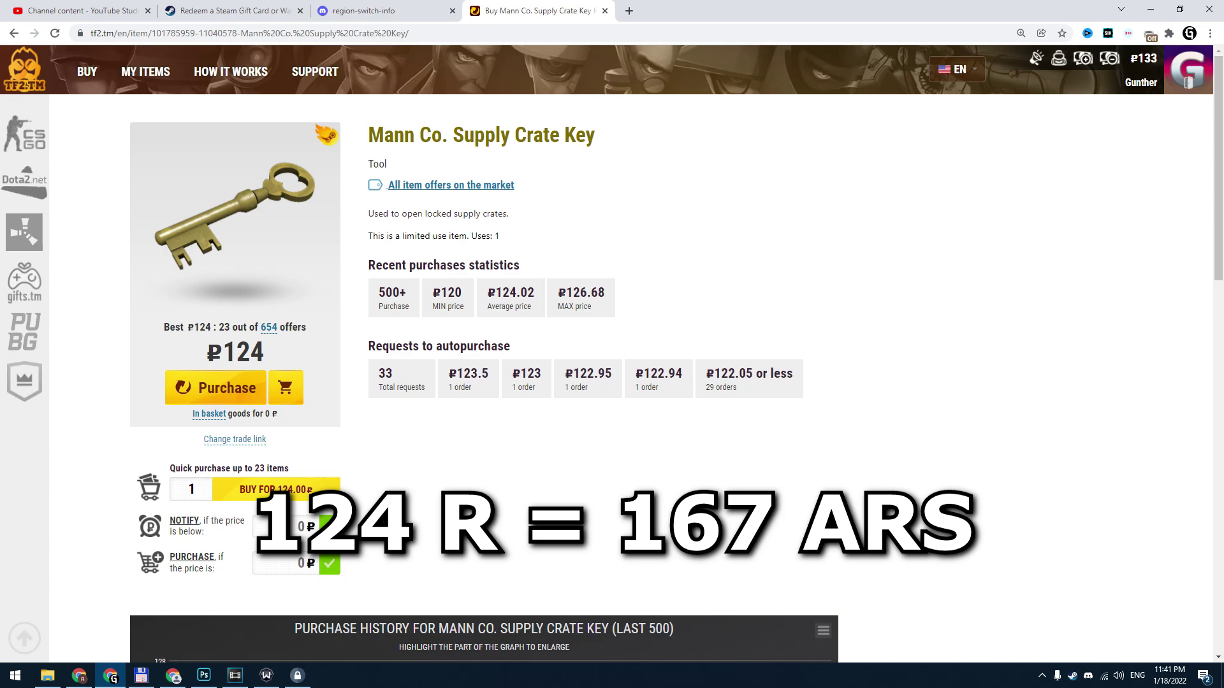
{"action": "left_click", "coordinate": [234, 387]}
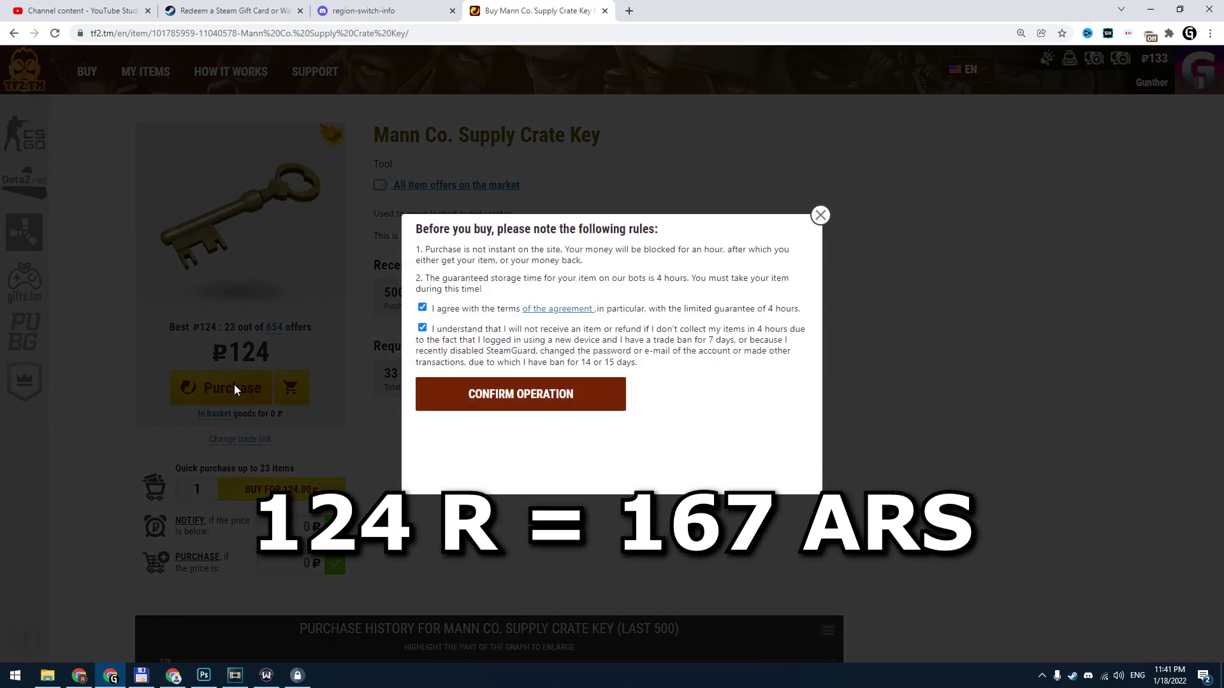
{"action": "left_click", "coordinate": [546, 395]}
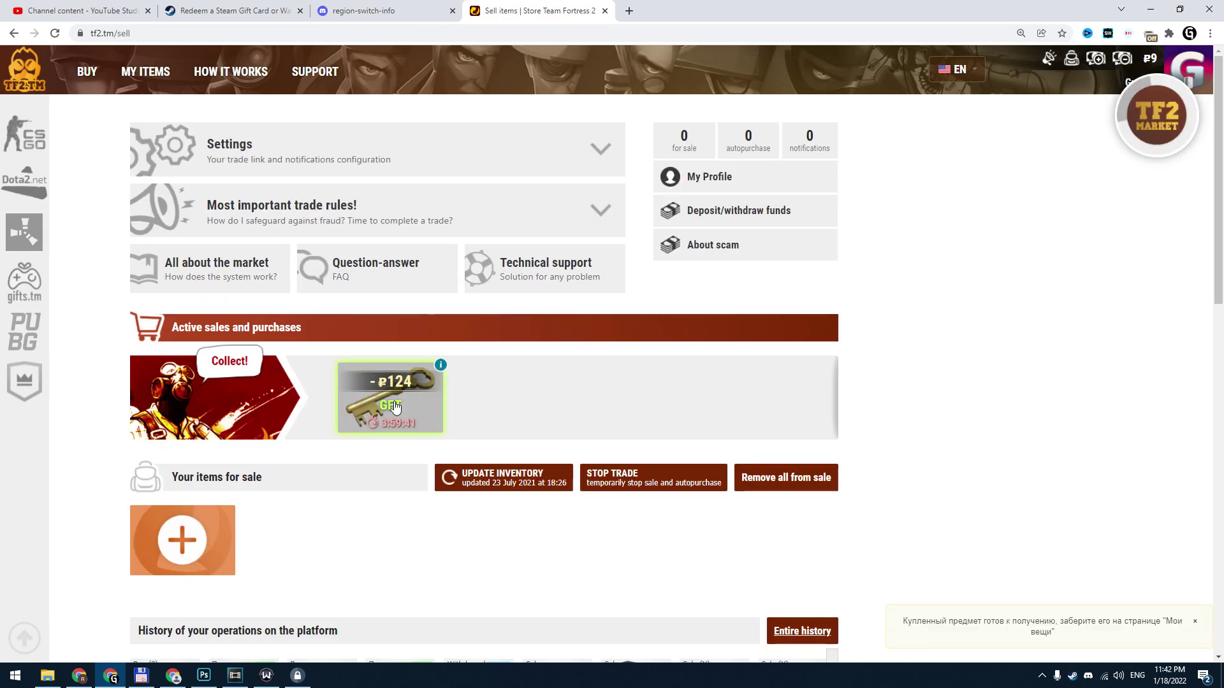
- Collect the purchased key through the site confirmation option and accept the bot's Steam trade offer
{"action": "left_click", "coordinate": [393, 405]}
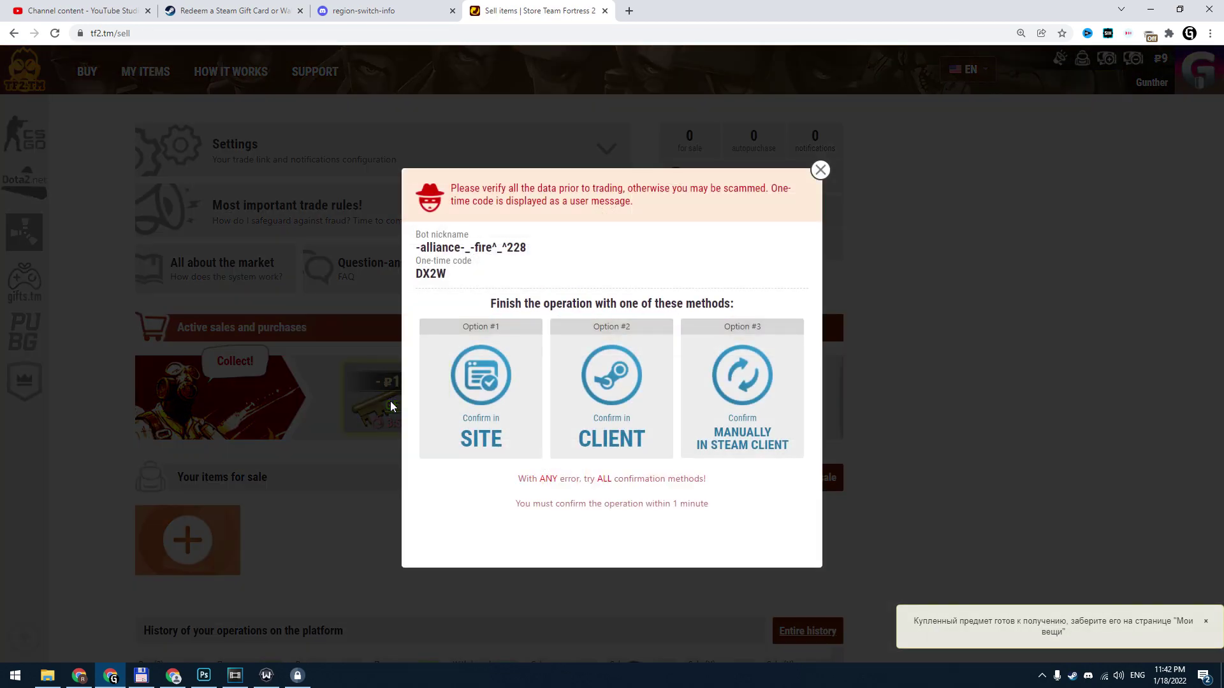
{"action": "left_click", "coordinate": [490, 400]}
{"action": "left_click", "coordinate": [382, 285]}
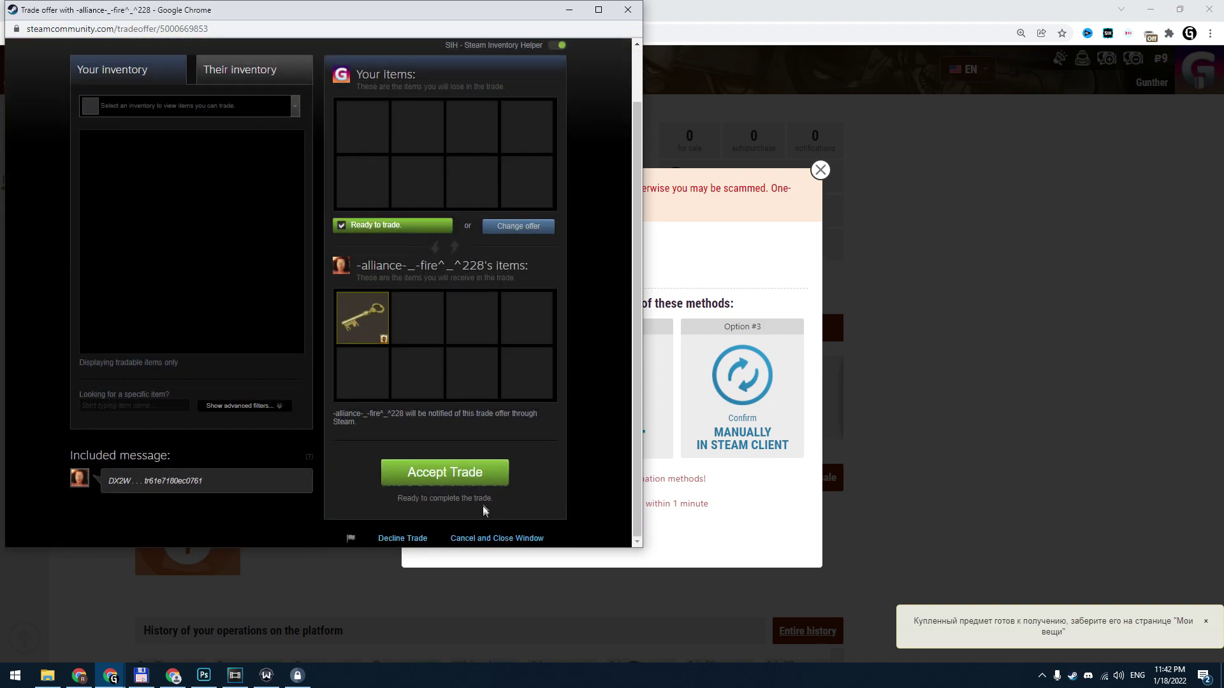
{"action": "left_click", "coordinate": [508, 470]}
{"action": "scroll", "coordinate": [509, 472], "scroll_direction": "up", "scroll_amount": 1}
{"action": "left_click", "coordinate": [629, 10]}
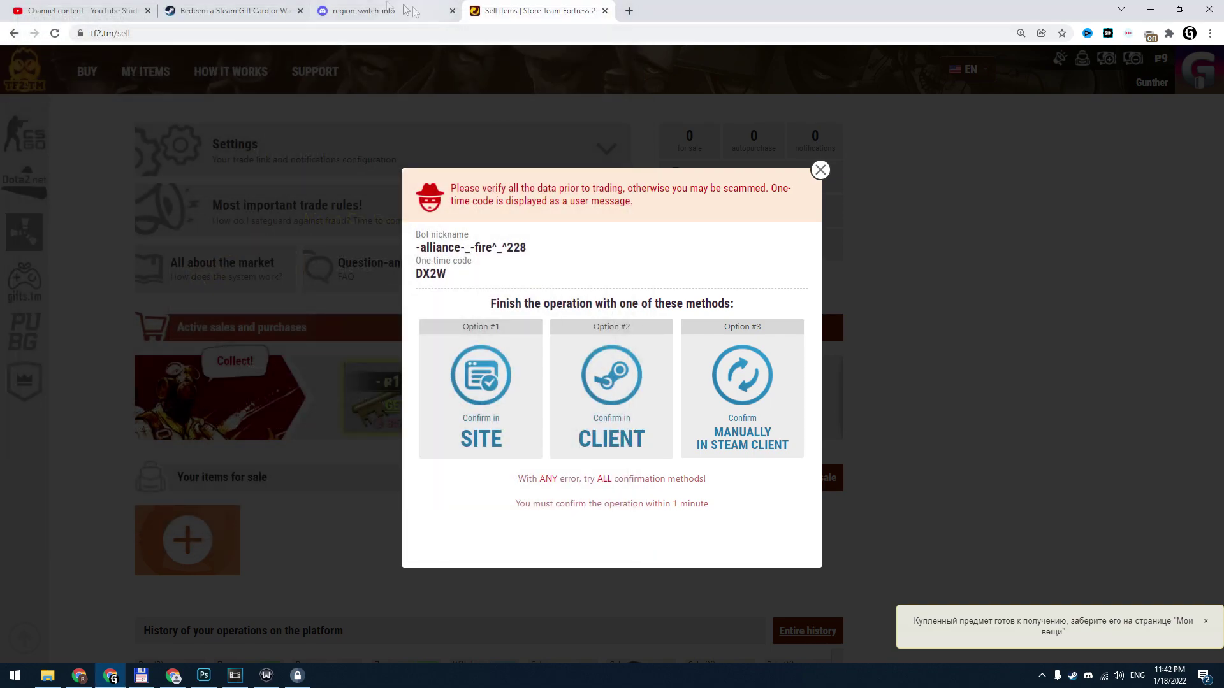
- List the Mann Co. Supply Crate Key from the Steam inventory at a buyer price of ARS$ 231,00 and check the proceeds in the market history
{"action": "left_click", "coordinate": [268, 11]}
{"action": "mouse_move", "coordinate": [554, 106]}
{"action": "left_click", "coordinate": [535, 281]}
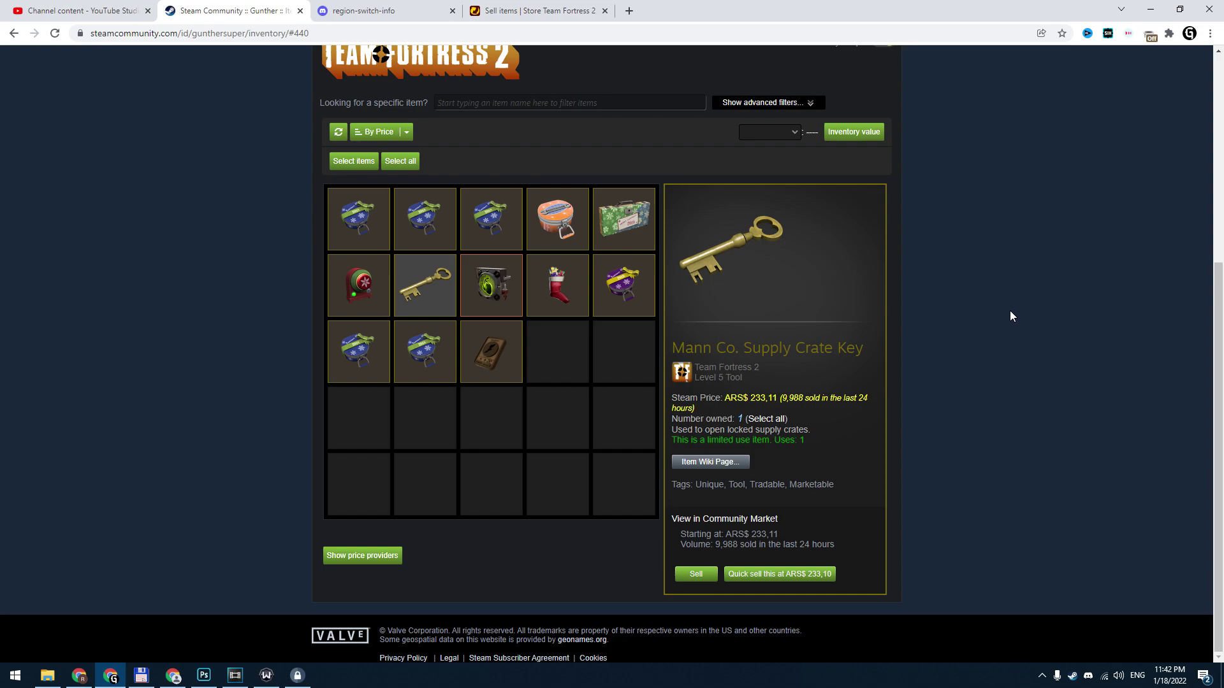
{"action": "left_click", "coordinate": [691, 578]}
{"action": "left_click", "coordinate": [685, 483]}
{"action": "type", "text": "231,"}
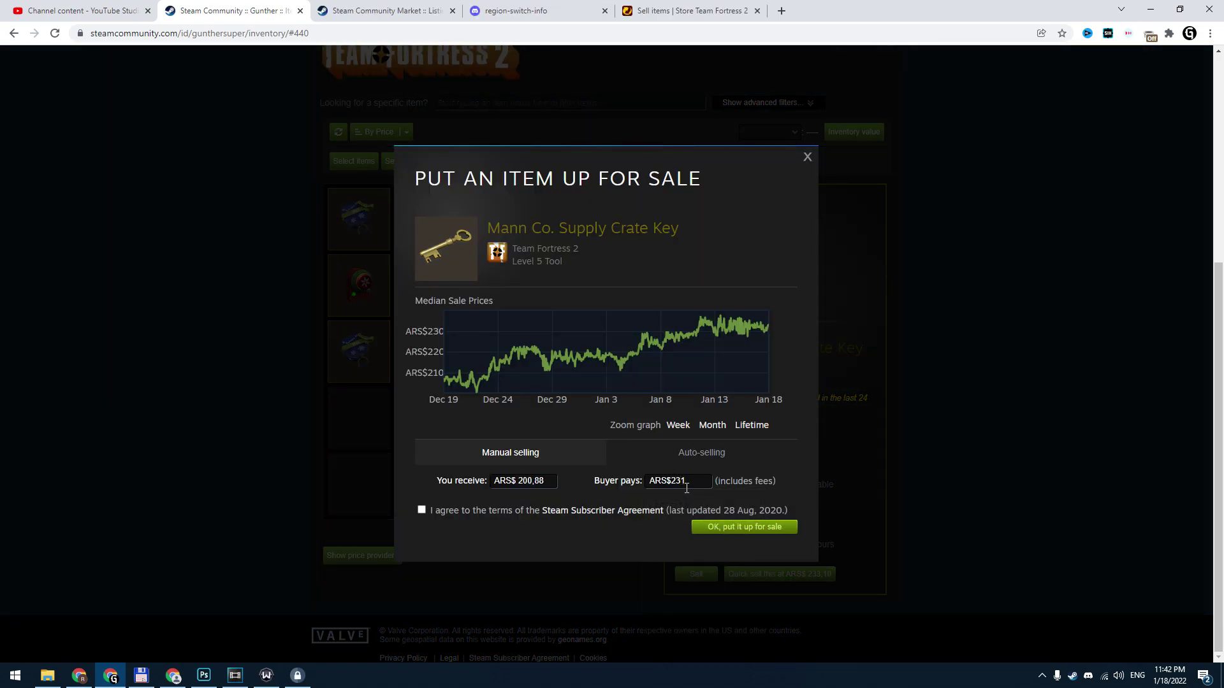
{"action": "left_click", "coordinate": [753, 512]}
{"action": "left_click", "coordinate": [775, 529]}
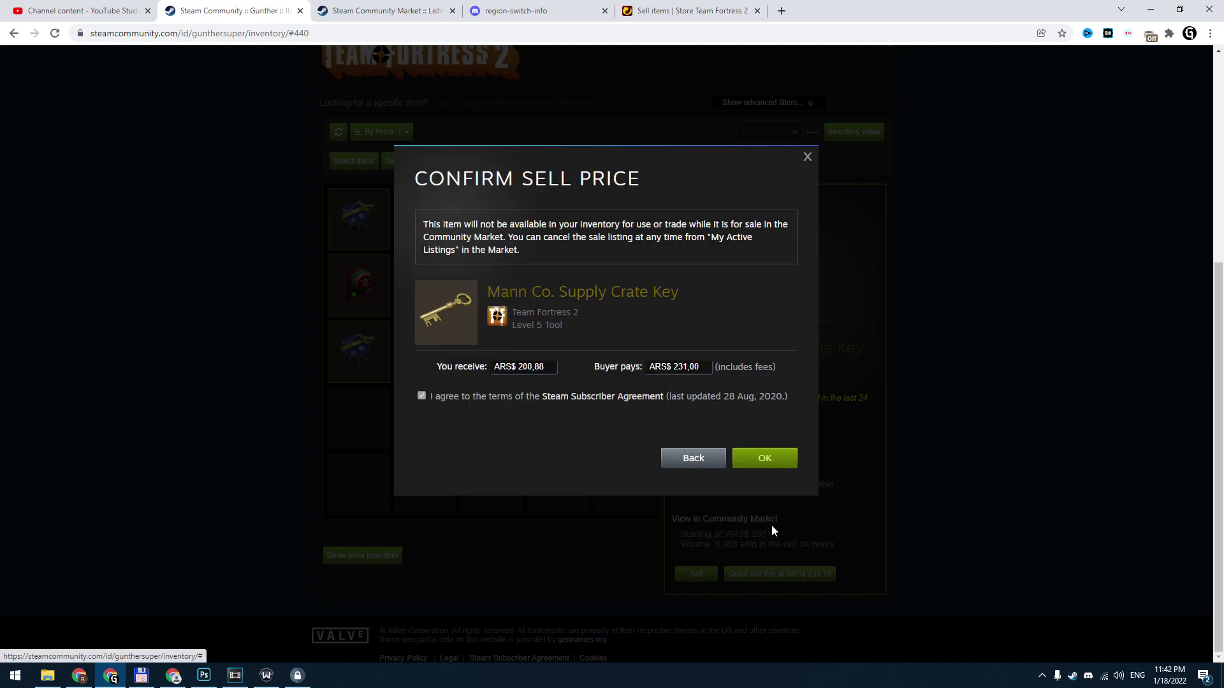
{"action": "left_click", "coordinate": [768, 457]}
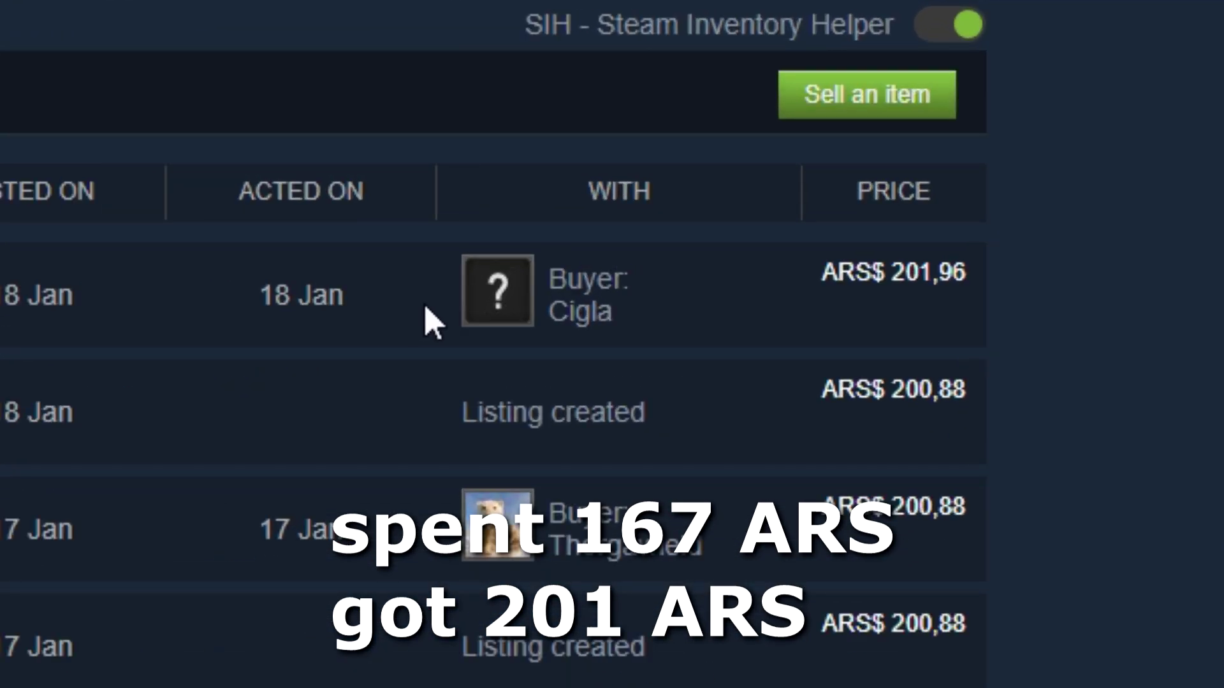
{"action": "double_click", "coordinate": [912, 300]}
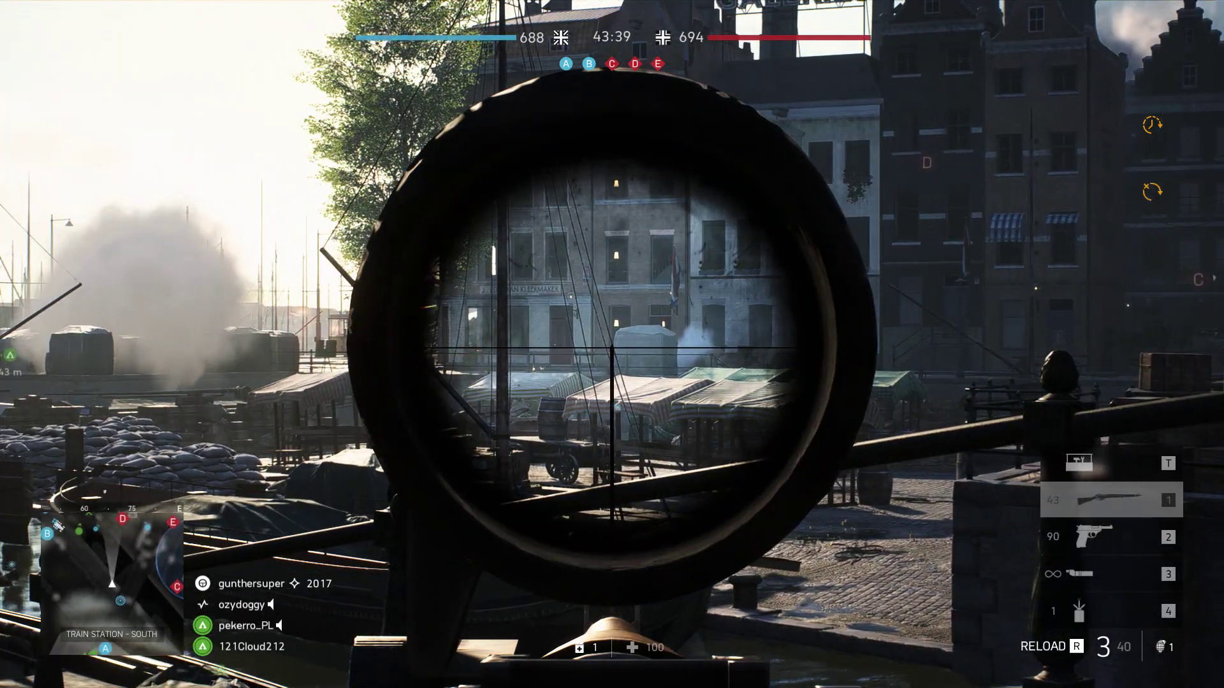
{"action": "left_click", "coordinate": [612, 347]}
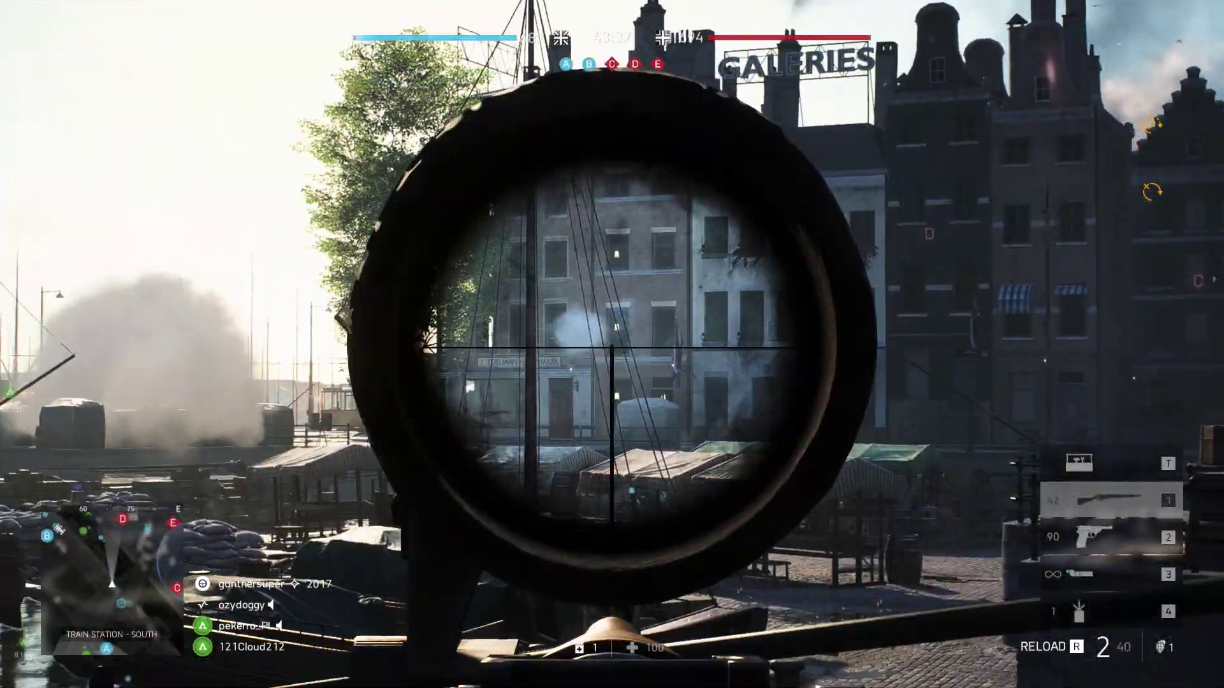
{"action": "left_click", "coordinate": [612, 347]}
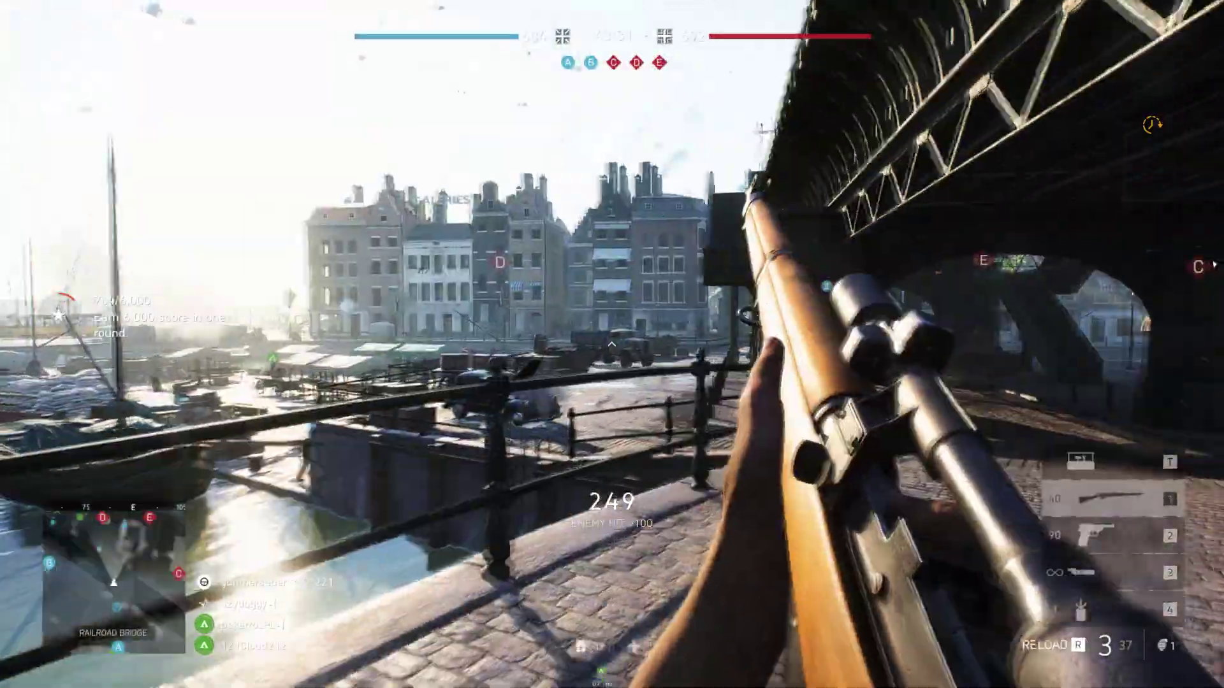
{"action": "key", "text": "w"}
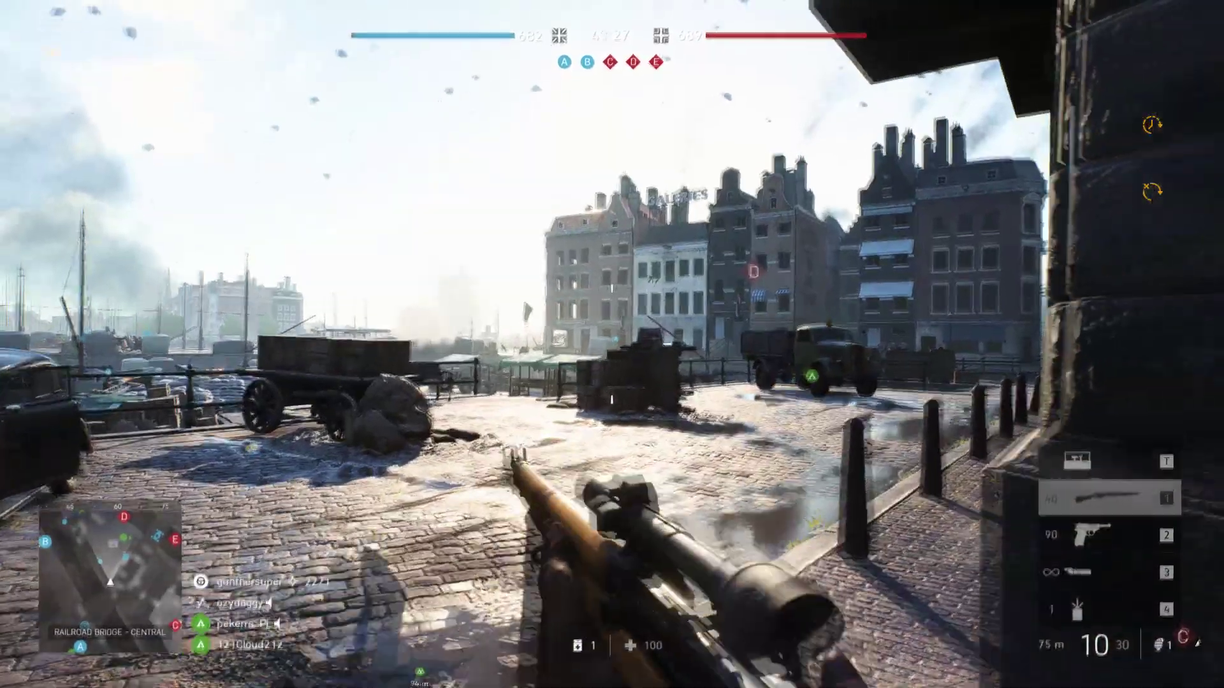
{"action": "right_click", "coordinate": [612, 344]}
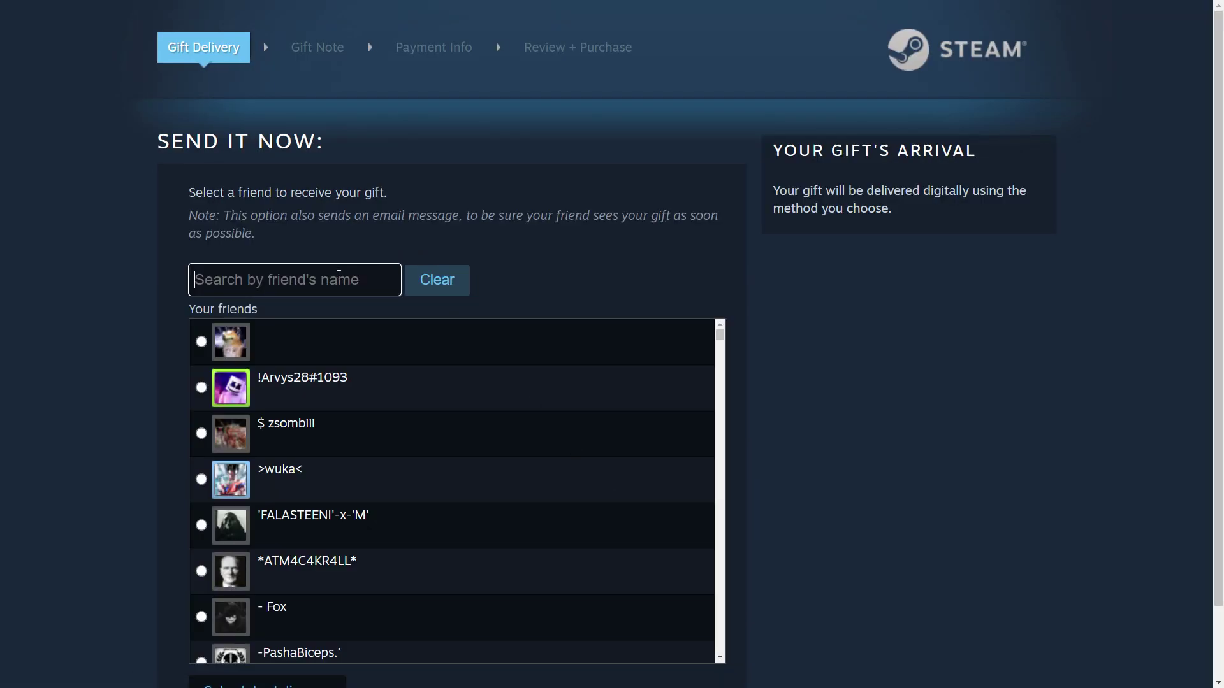
- Try to gift the game to a friend with "asd" as the gift message and signature, and read the notice on the payment page
{"action": "left_click", "coordinate": [315, 425]}
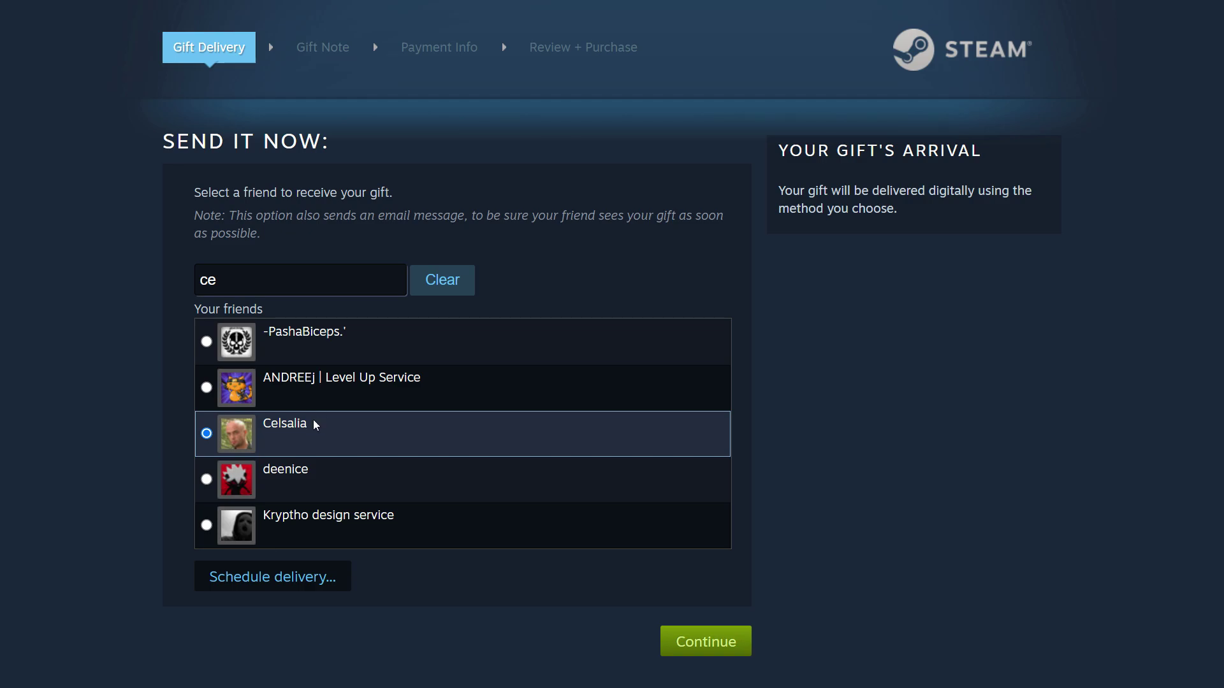
{"action": "left_click", "coordinate": [741, 653]}
{"action": "type", "text": "sdw"}
{"action": "left_click", "coordinate": [320, 345]}
{"action": "type", "text": "asd"}
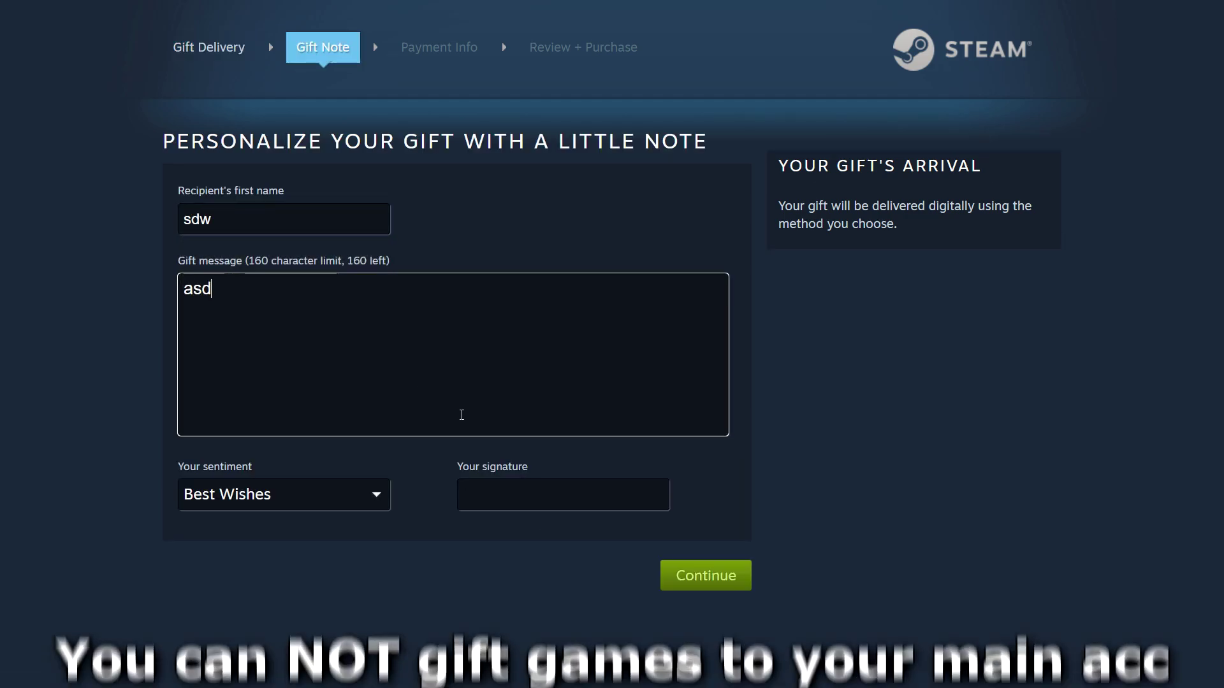
{"action": "left_click", "coordinate": [546, 498]}
{"action": "type", "text": "asd"}
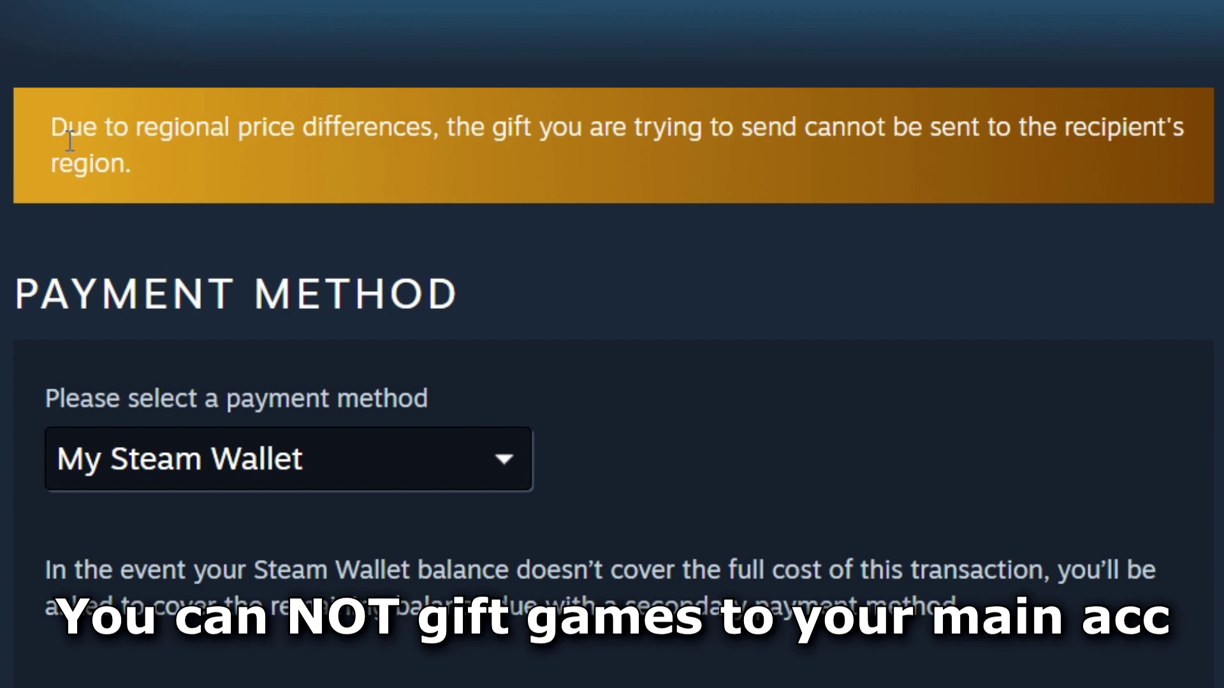
{"action": "left_click_drag", "start_coordinate": [52, 137], "coordinate": [250, 174]}
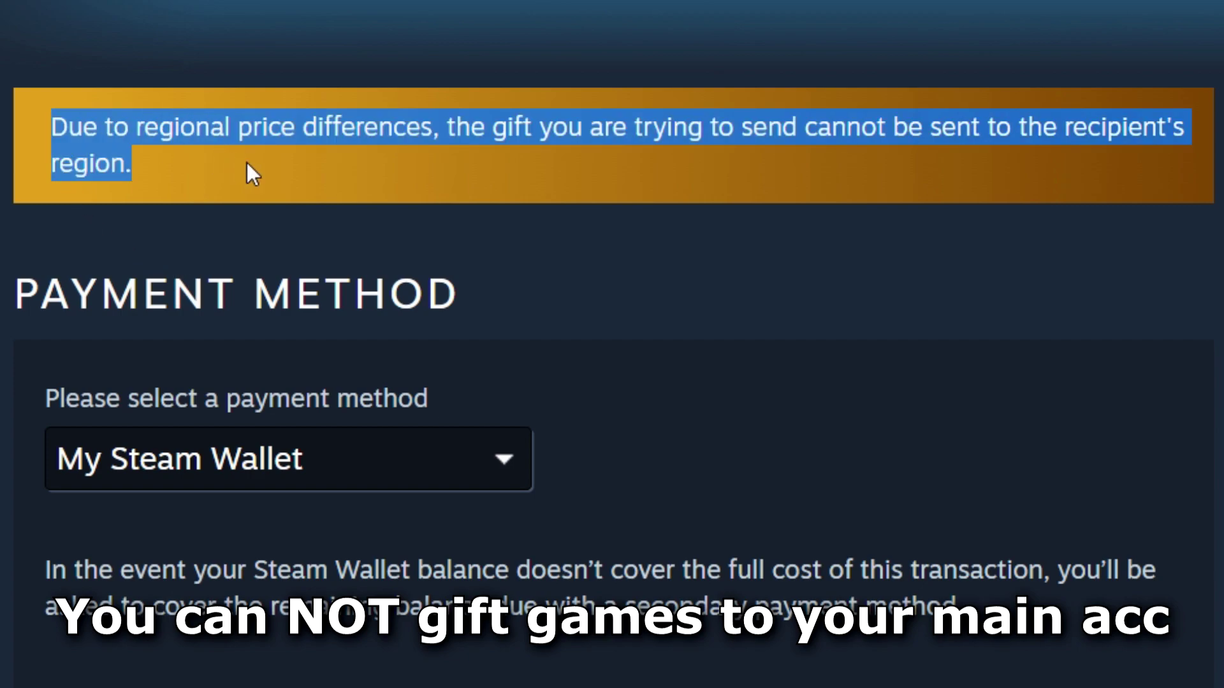
{"action": "left_click", "coordinate": [796, 495]}
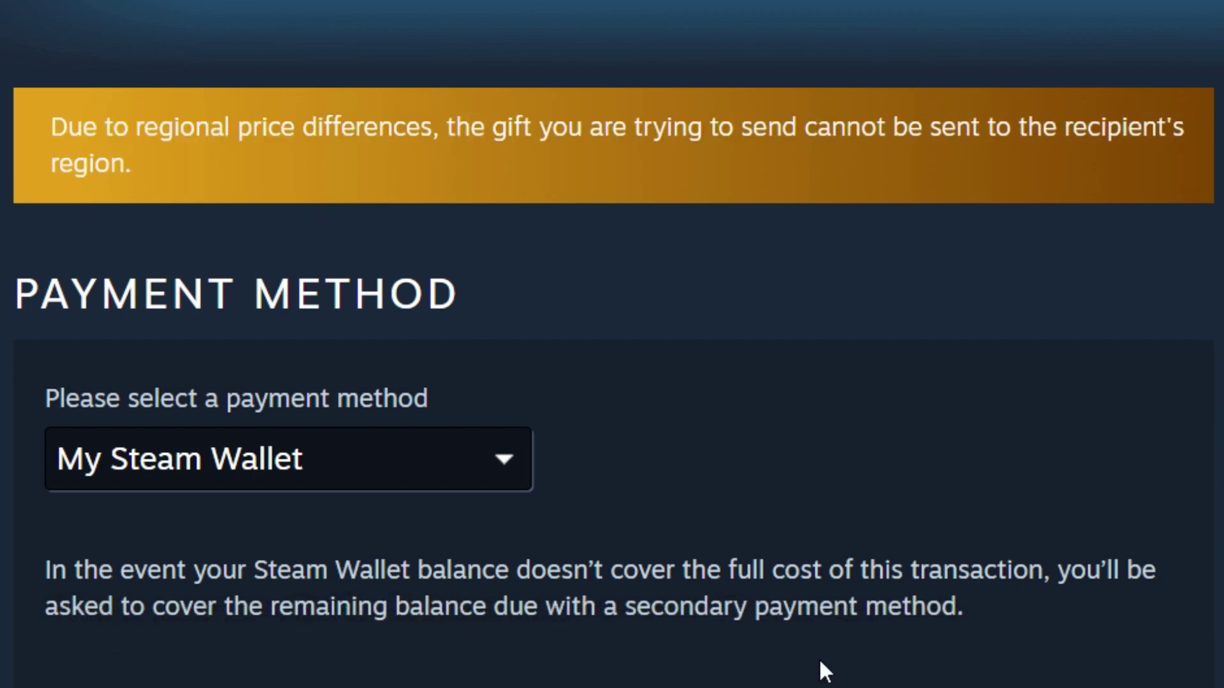
{"action": "scroll", "coordinate": [820, 670], "scroll_direction": "down", "scroll_amount": 3}
{"action": "left_click", "coordinate": [1060, 591]}
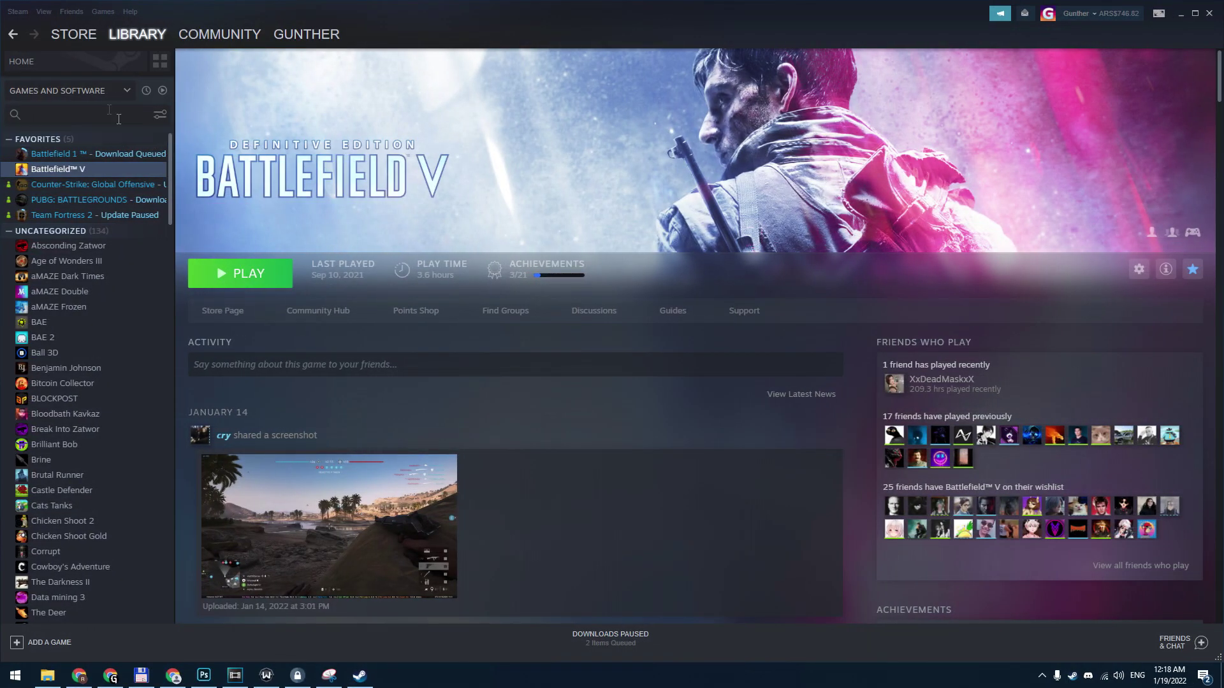
- Switch to the Steam client and open the Family settings with the Family Library Sharing options
{"action": "left_click", "coordinate": [18, 11]}
{"action": "left_click", "coordinate": [23, 89]}
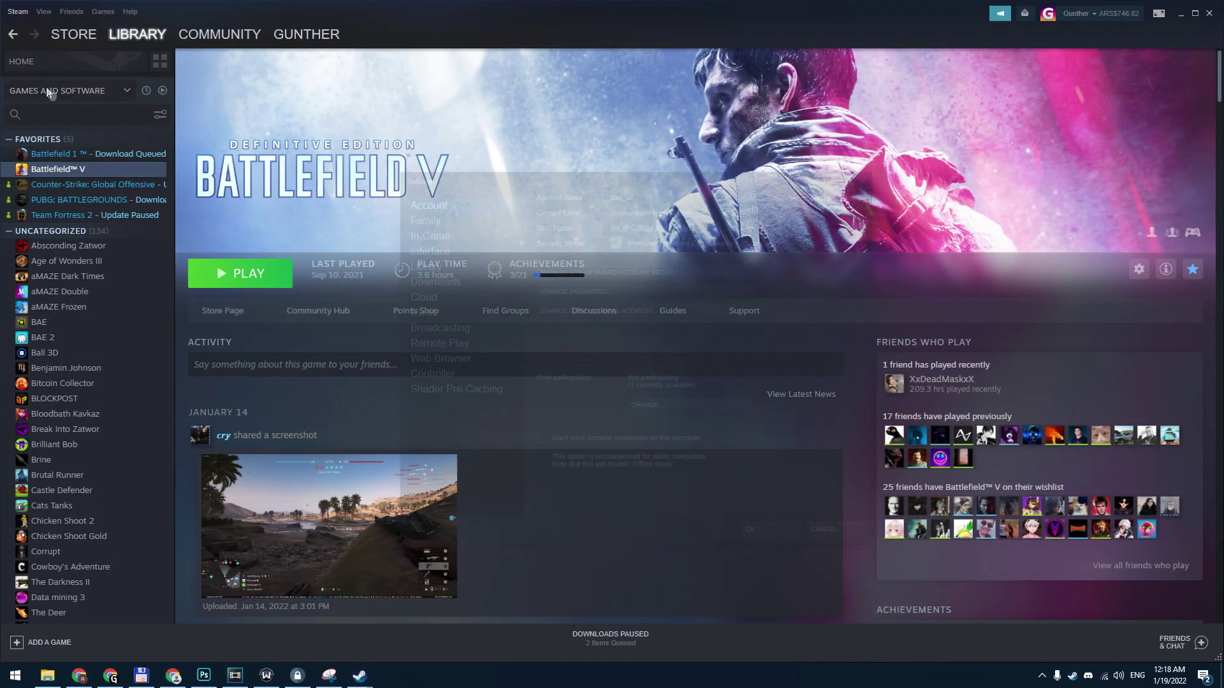
{"action": "left_click", "coordinate": [448, 219]}
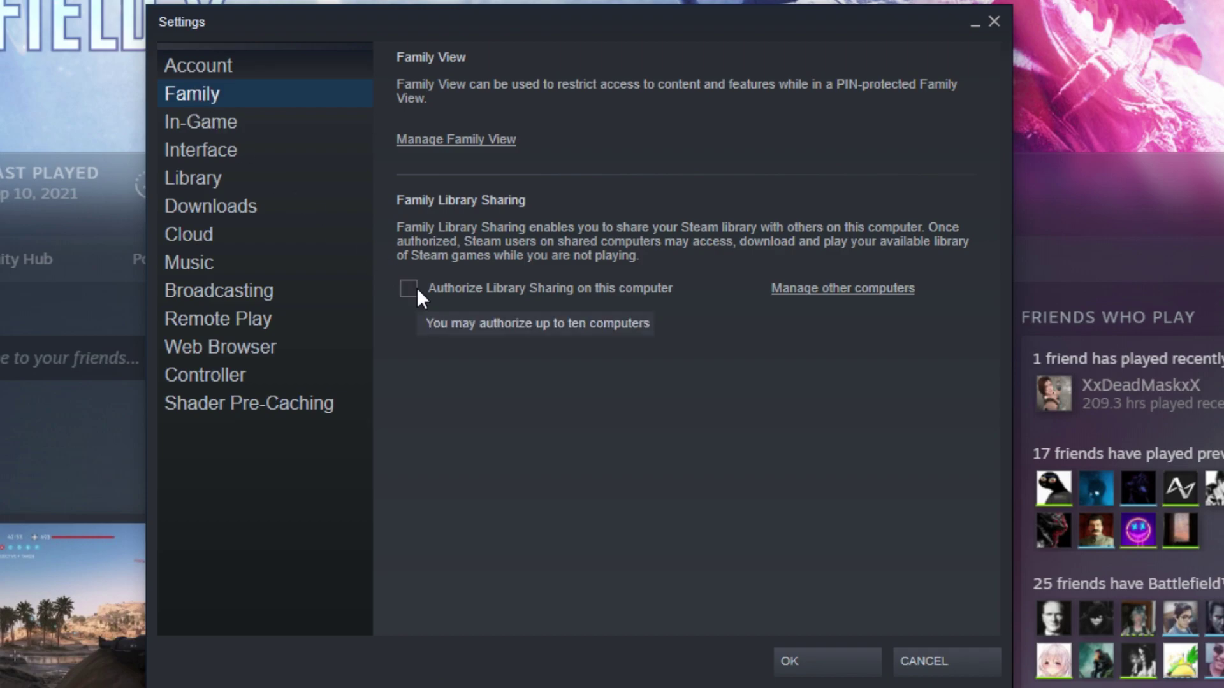